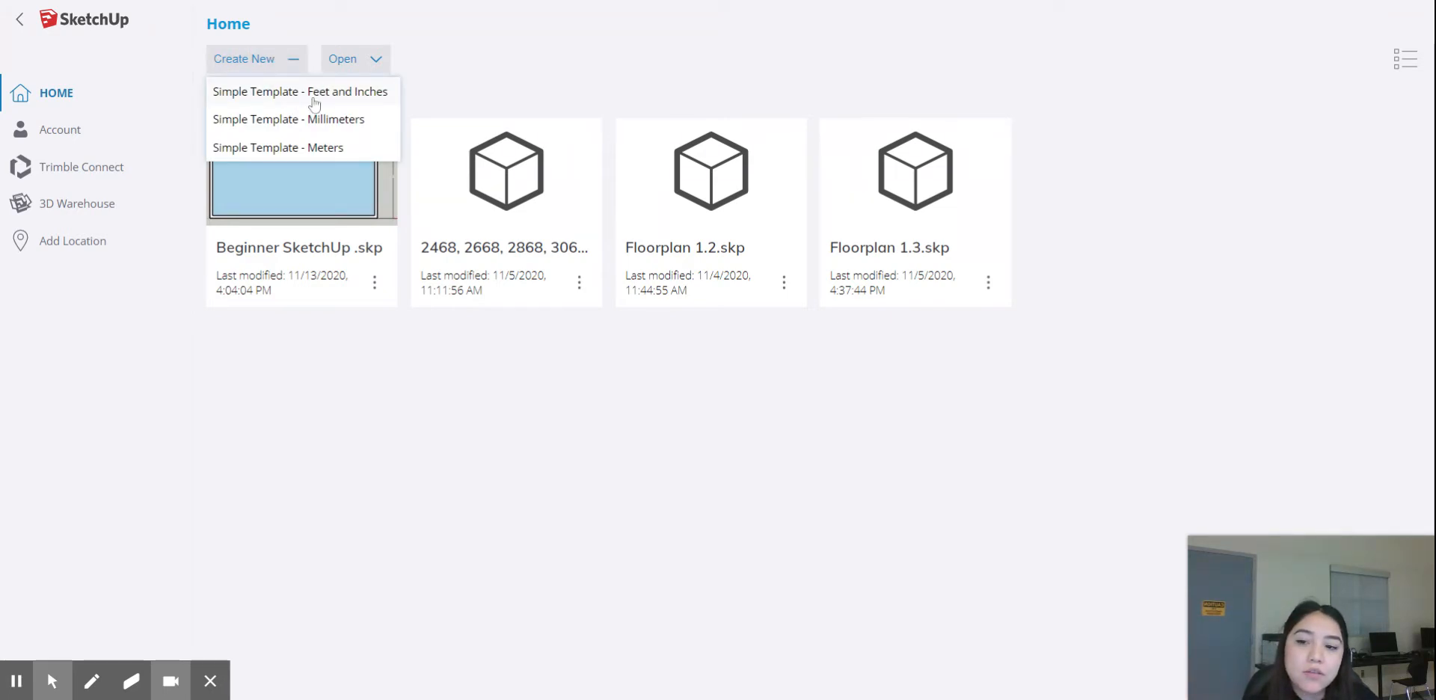
# - Create a new model from the Simple Template - Feet and Inches
pyautogui.click(314, 104)
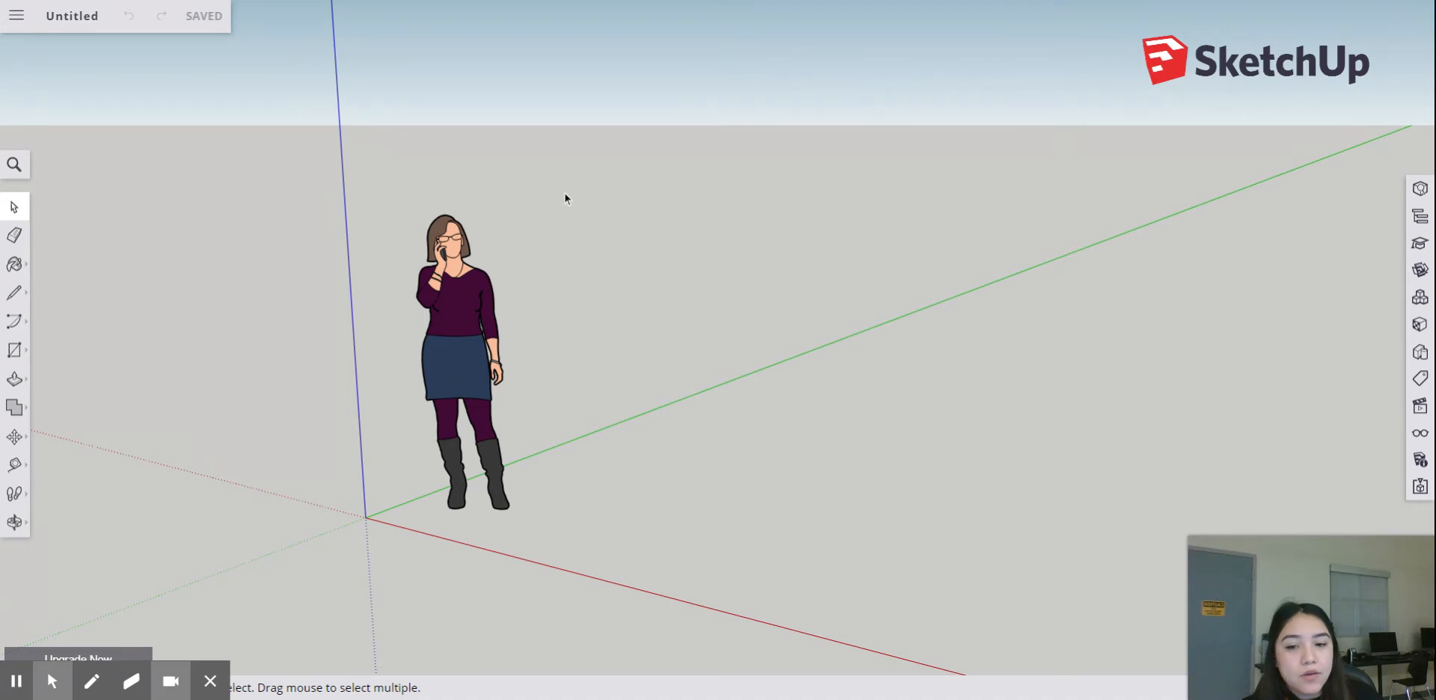
# - Zoom in and out around the standing figure, finishing with a wider view of the axes using the Zoom tool
pyautogui.scroll(-4, 667, 198)
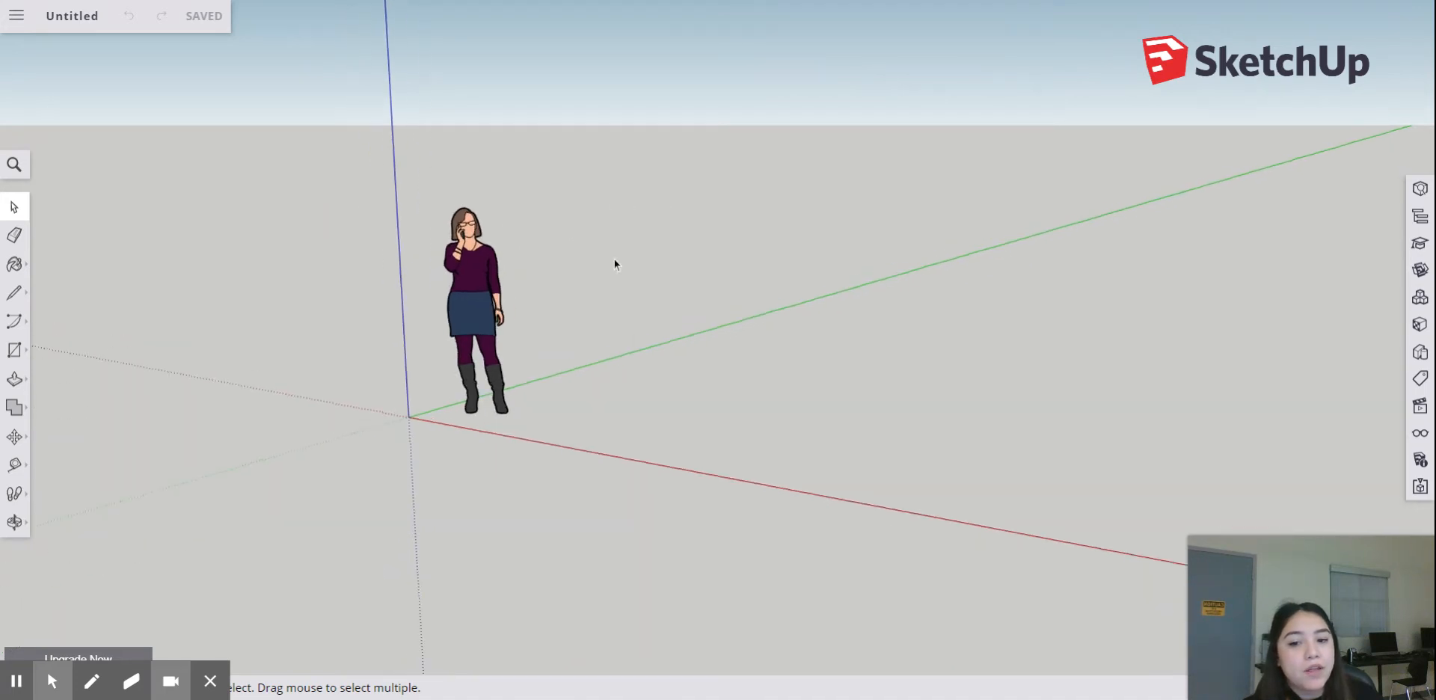
pyautogui.scroll(7, 613, 259)
pyautogui.scroll(3, 614, 263)
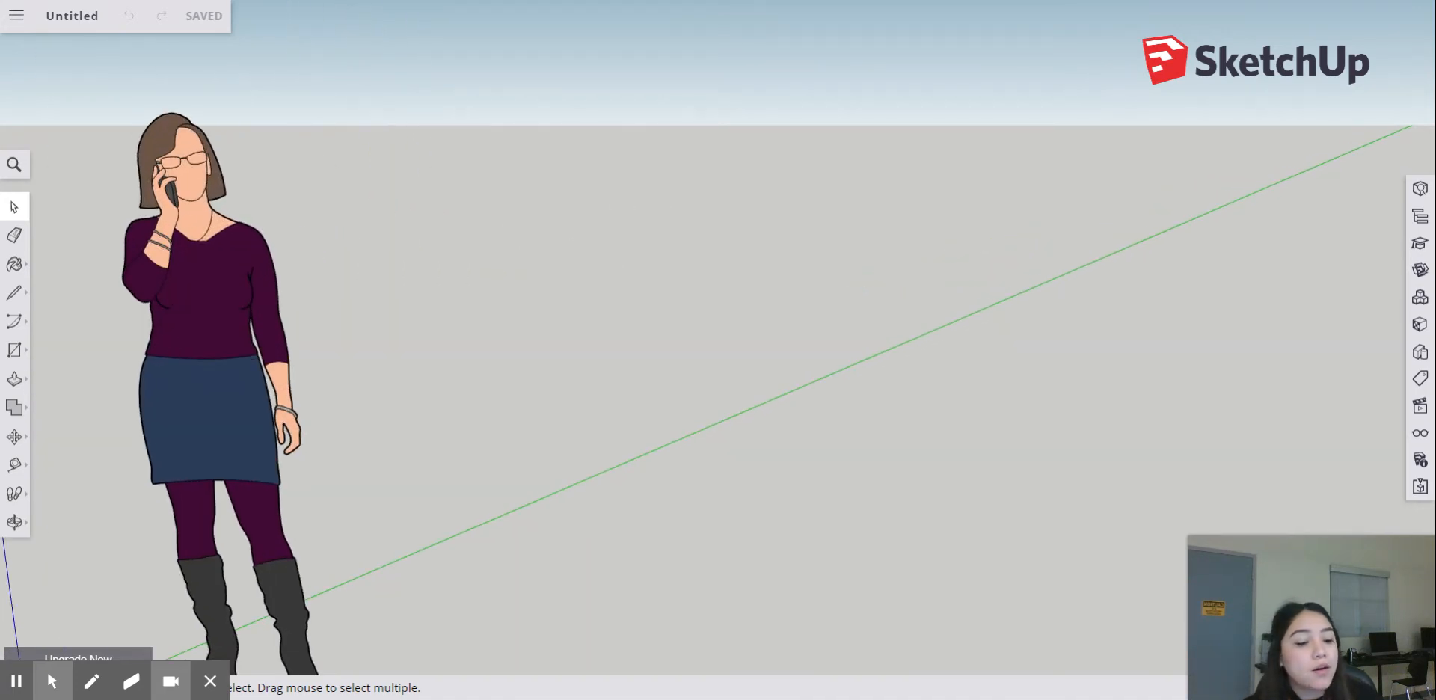
pyautogui.scroll(-6, 614, 254)
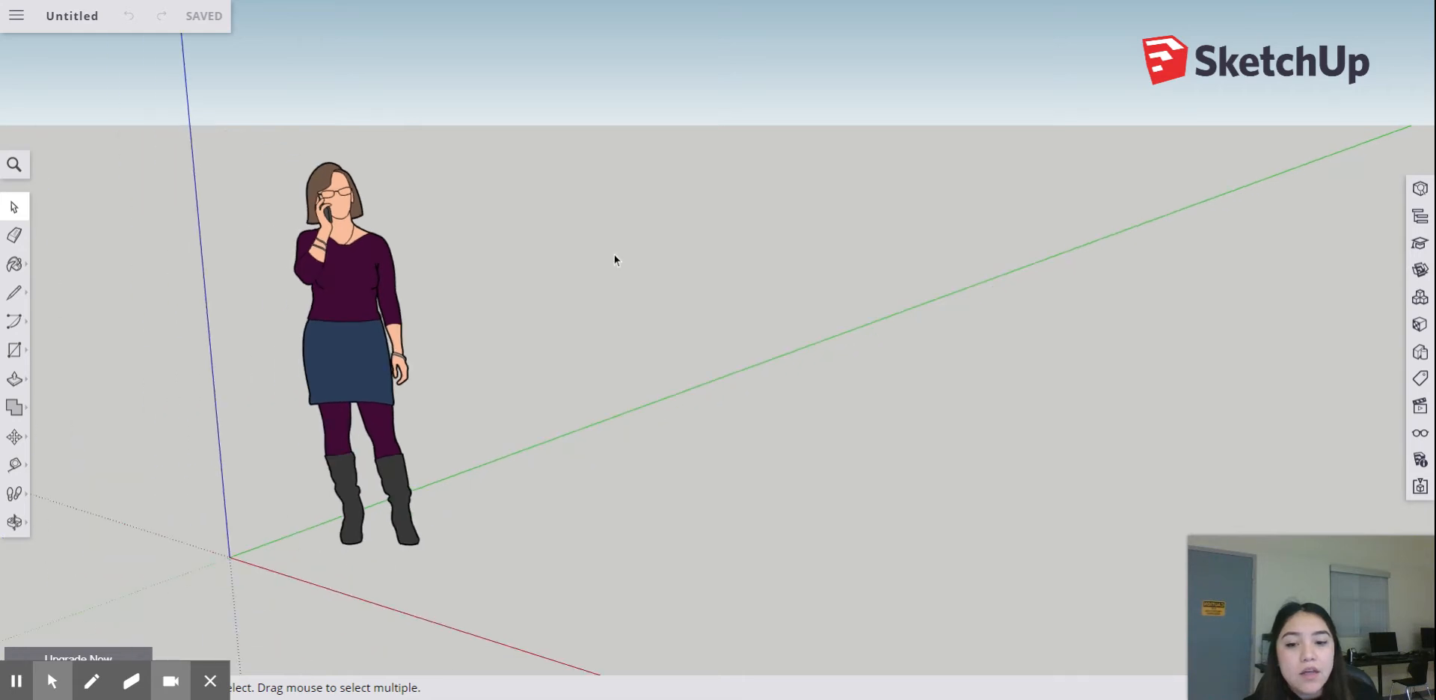
pyautogui.scroll(5, 619, 248)
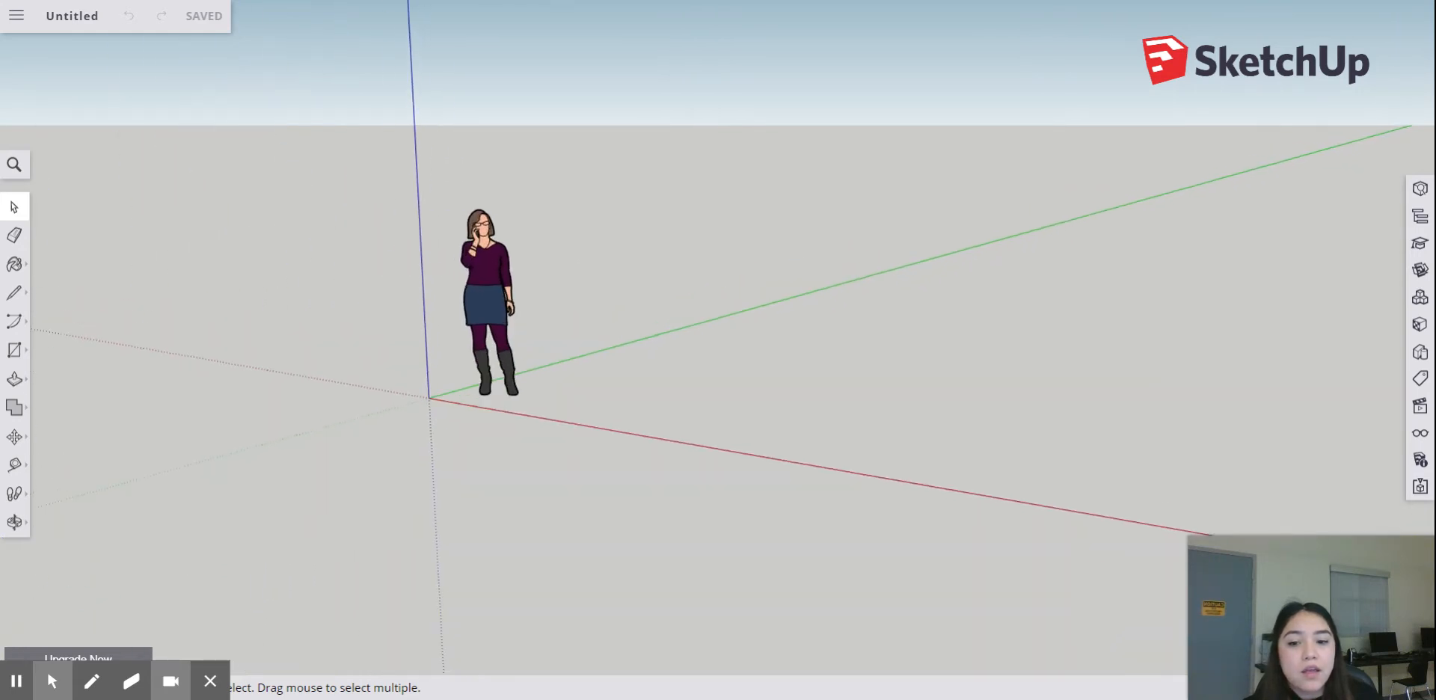
pyautogui.scroll(-3, 619, 248)
pyautogui.scroll(4, 616, 248)
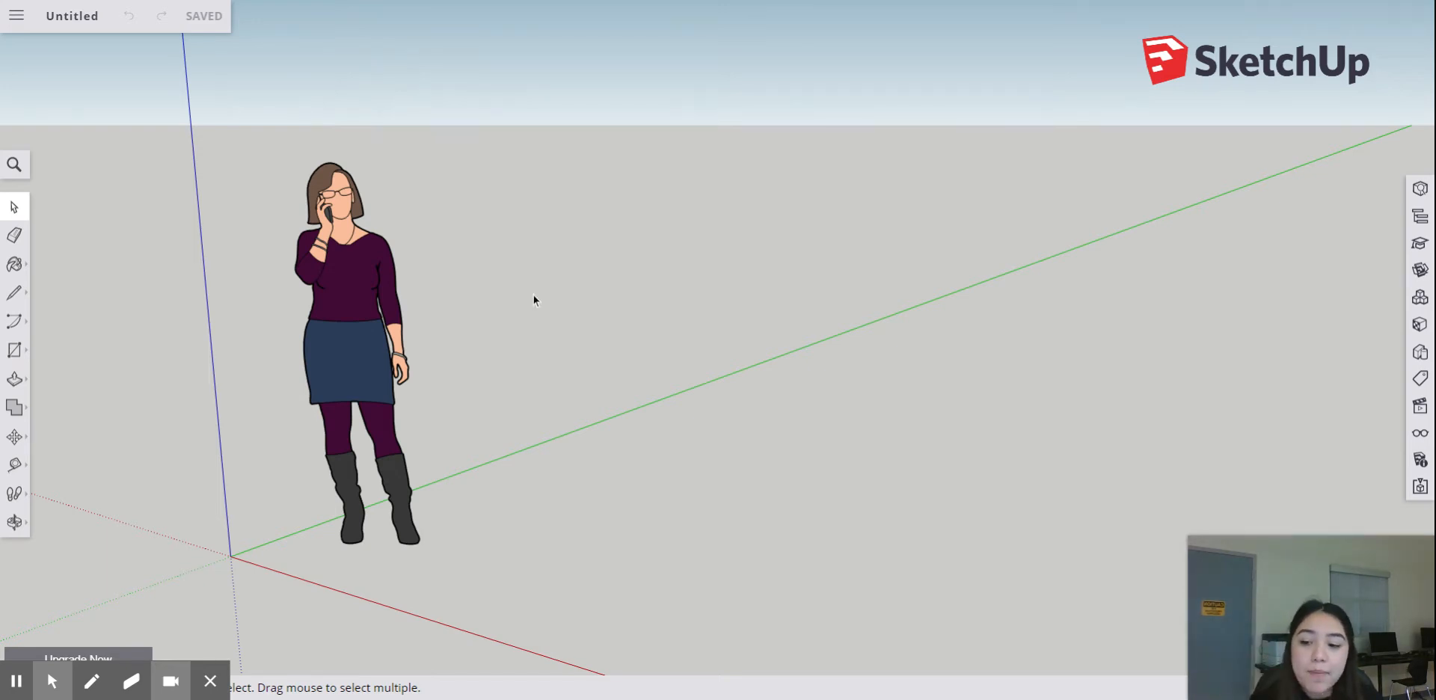
pyautogui.click(14, 523)
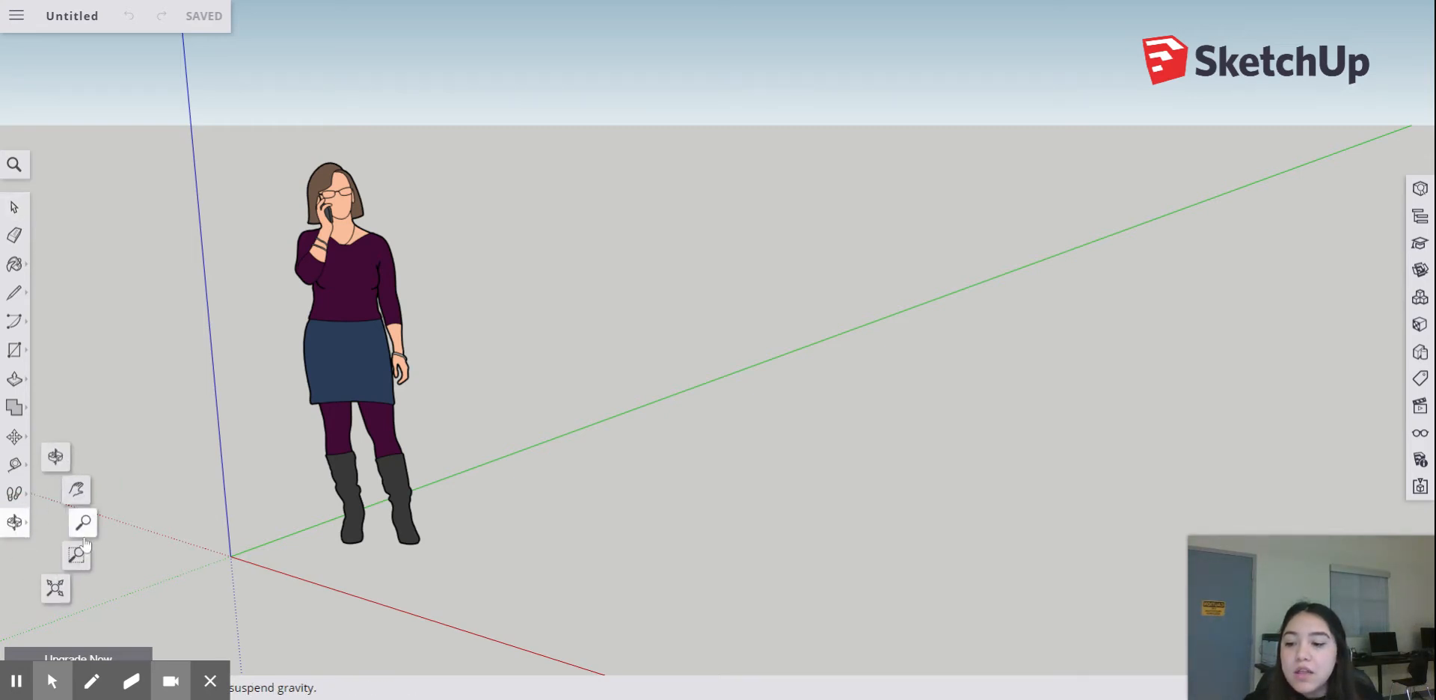
pyautogui.click(82, 522)
pyautogui.moveTo(527, 513); pyautogui.dragTo(636, 467)
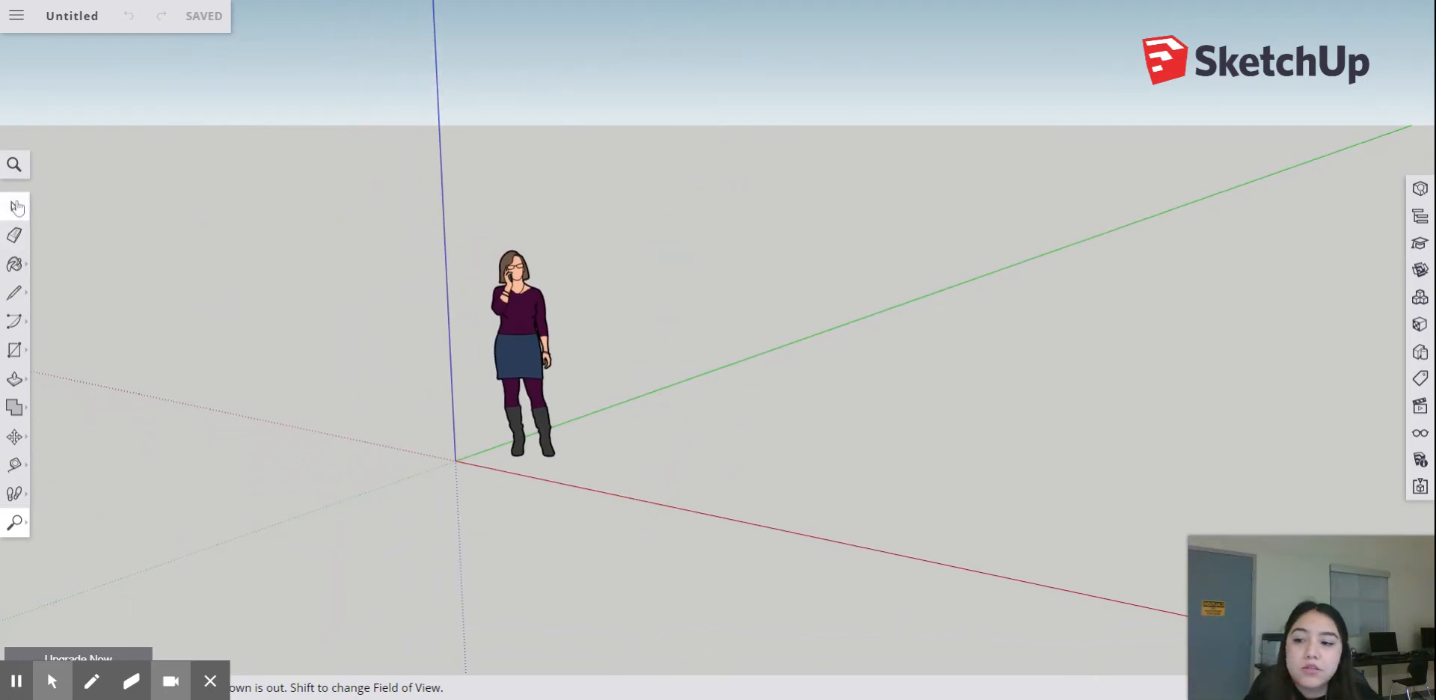
# - Select the standing figure and orbit the model to look down on the axes from different angles
pyautogui.click(15, 207)
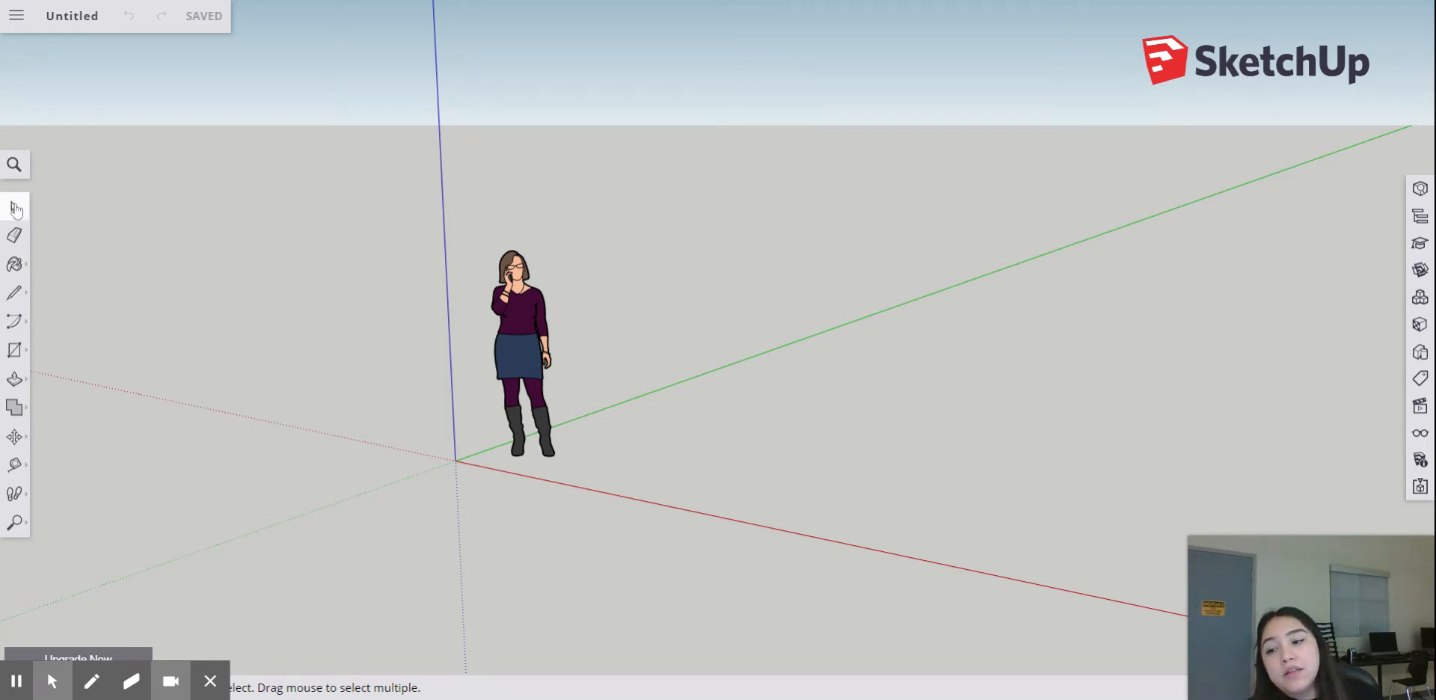
pyautogui.click(526, 320)
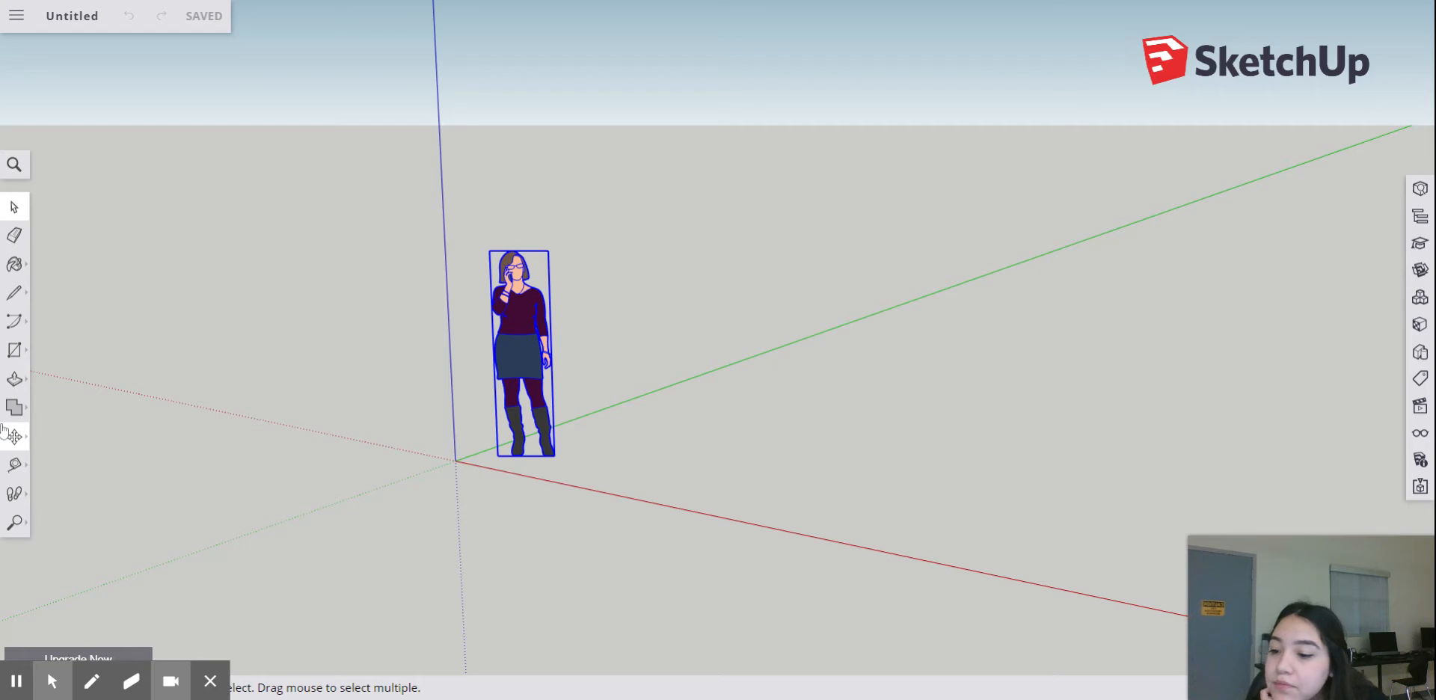
pyautogui.click(9, 522)
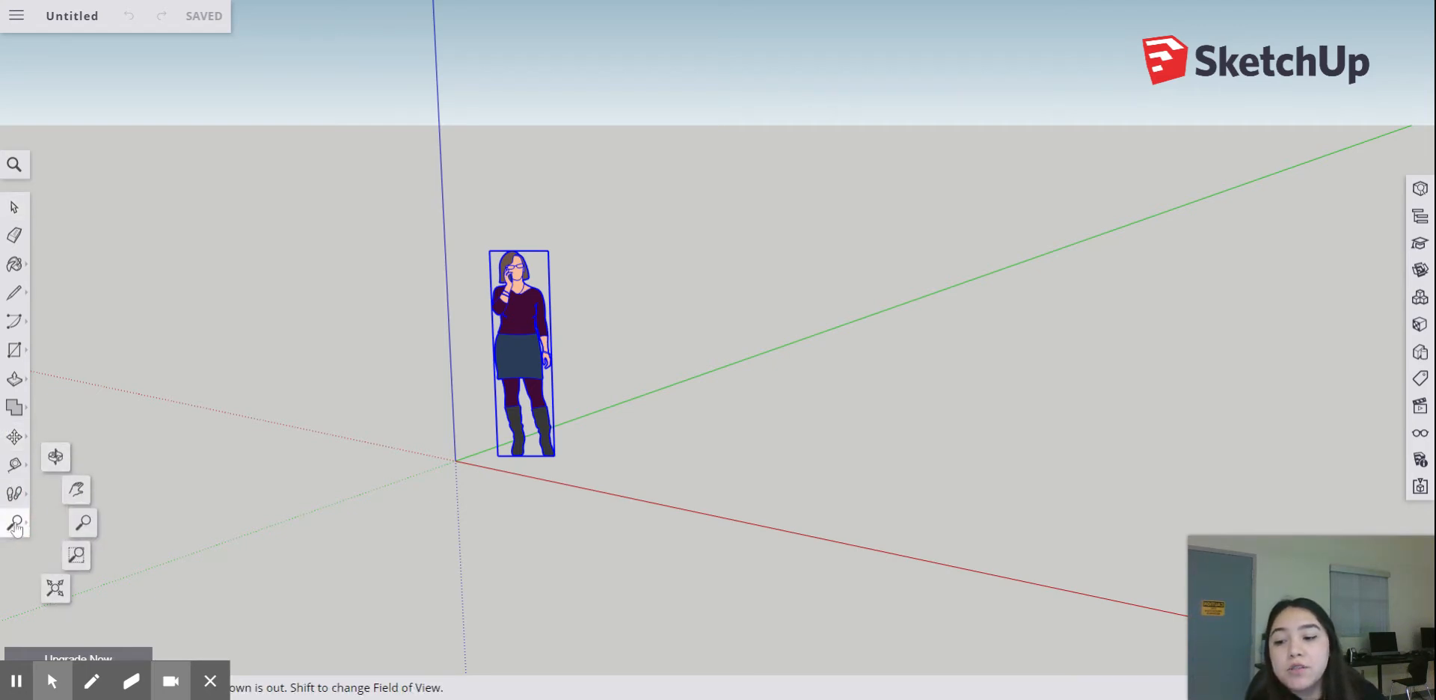
pyautogui.click(55, 457)
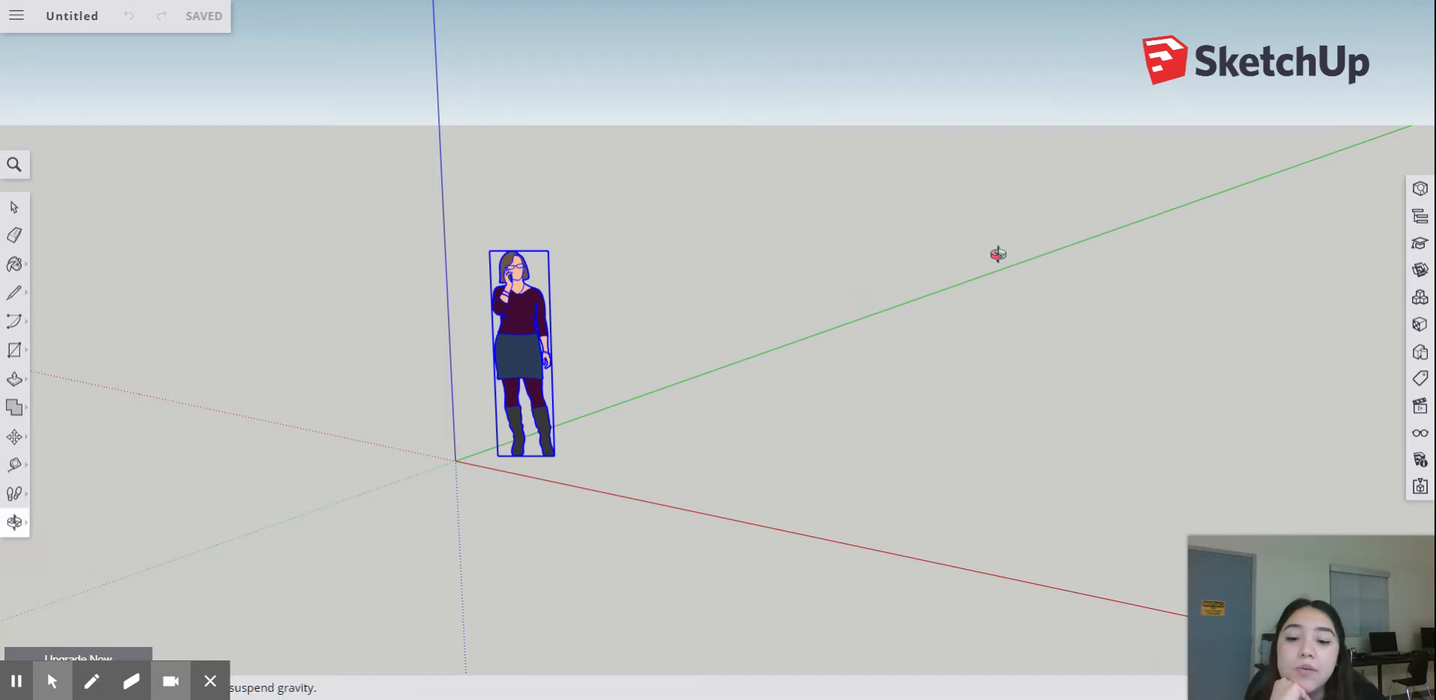
pyautogui.moveTo(997, 253); pyautogui.dragTo(823, 401)
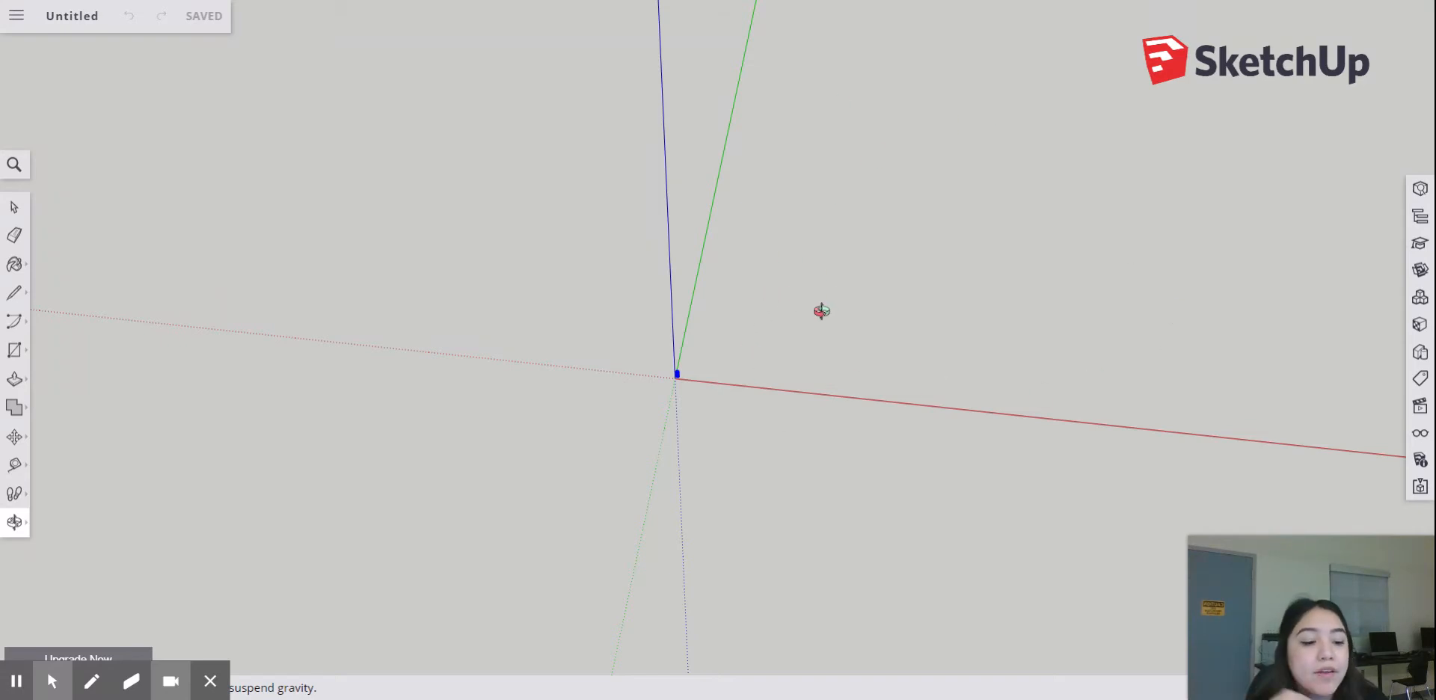
pyautogui.moveTo(895, 423); pyautogui.dragTo(747, 388)
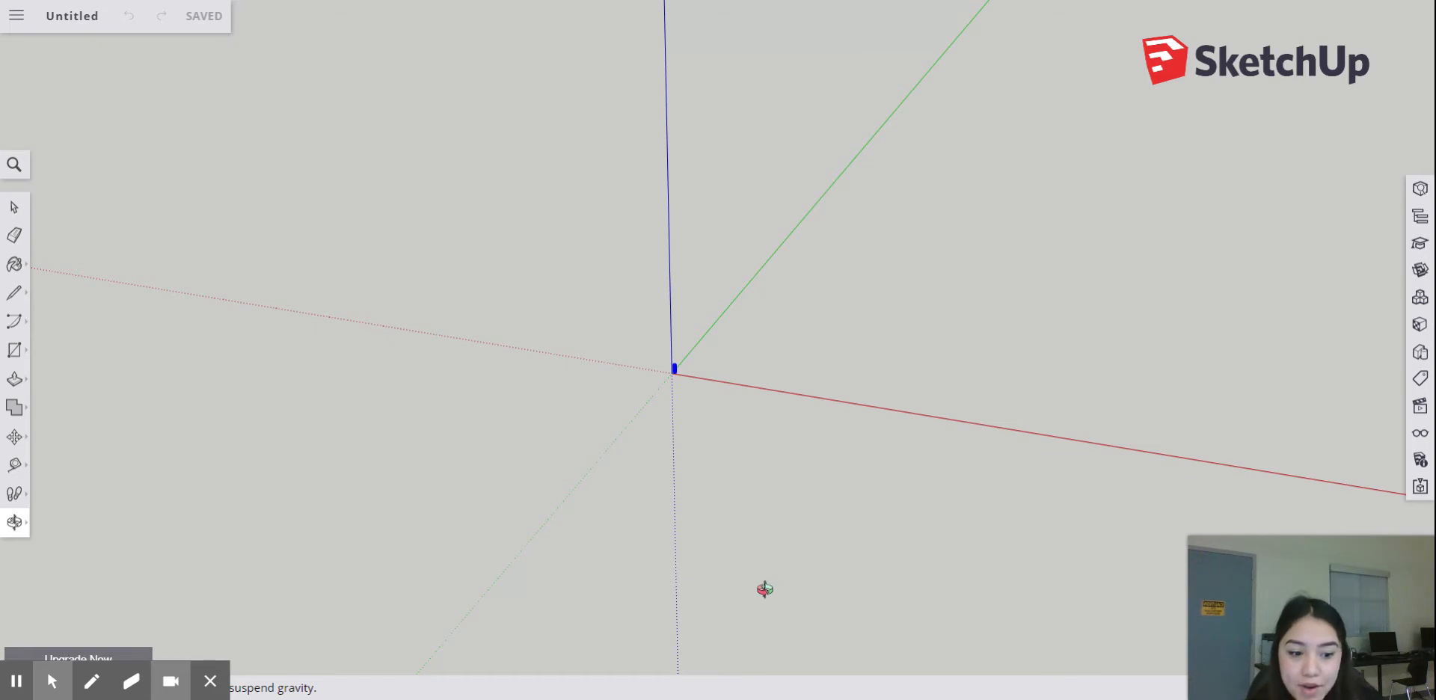
pyautogui.moveTo(884, 362); pyautogui.dragTo(774, 403)
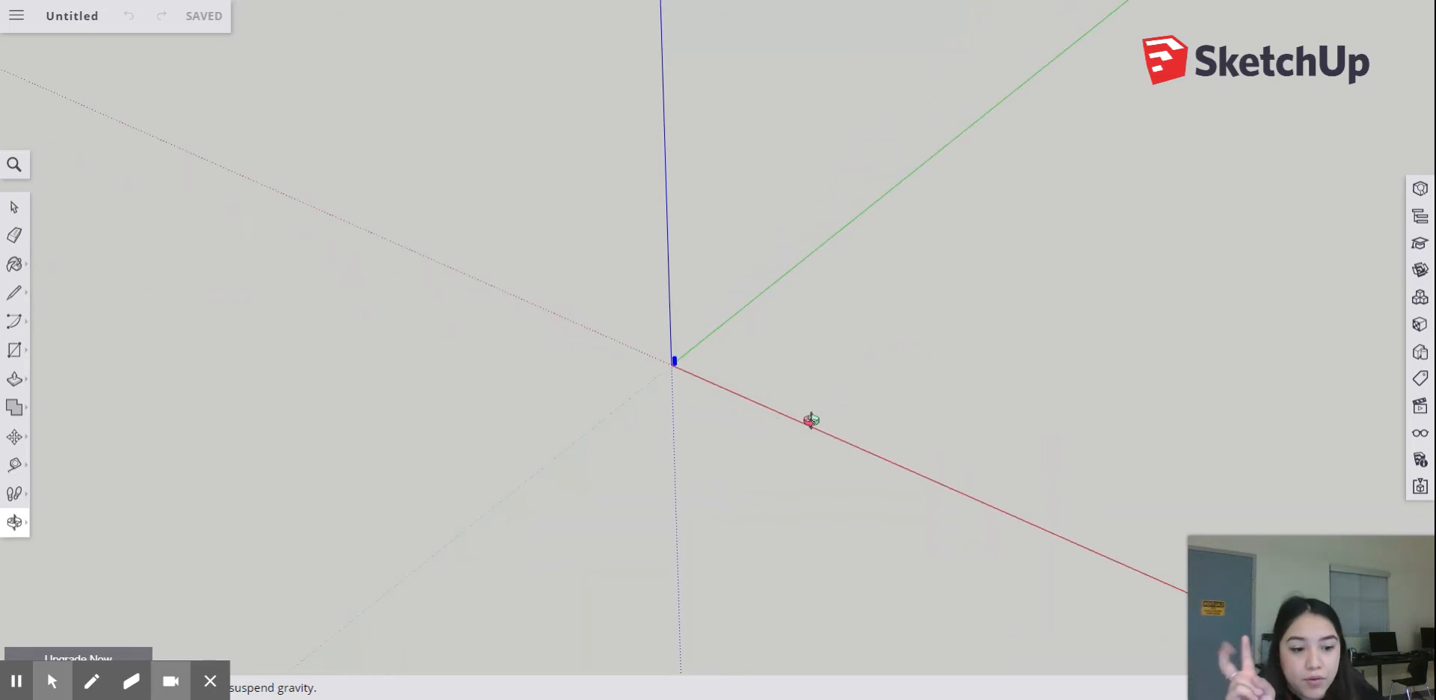
pyautogui.moveTo(733, 317); pyautogui.dragTo(654, 411)
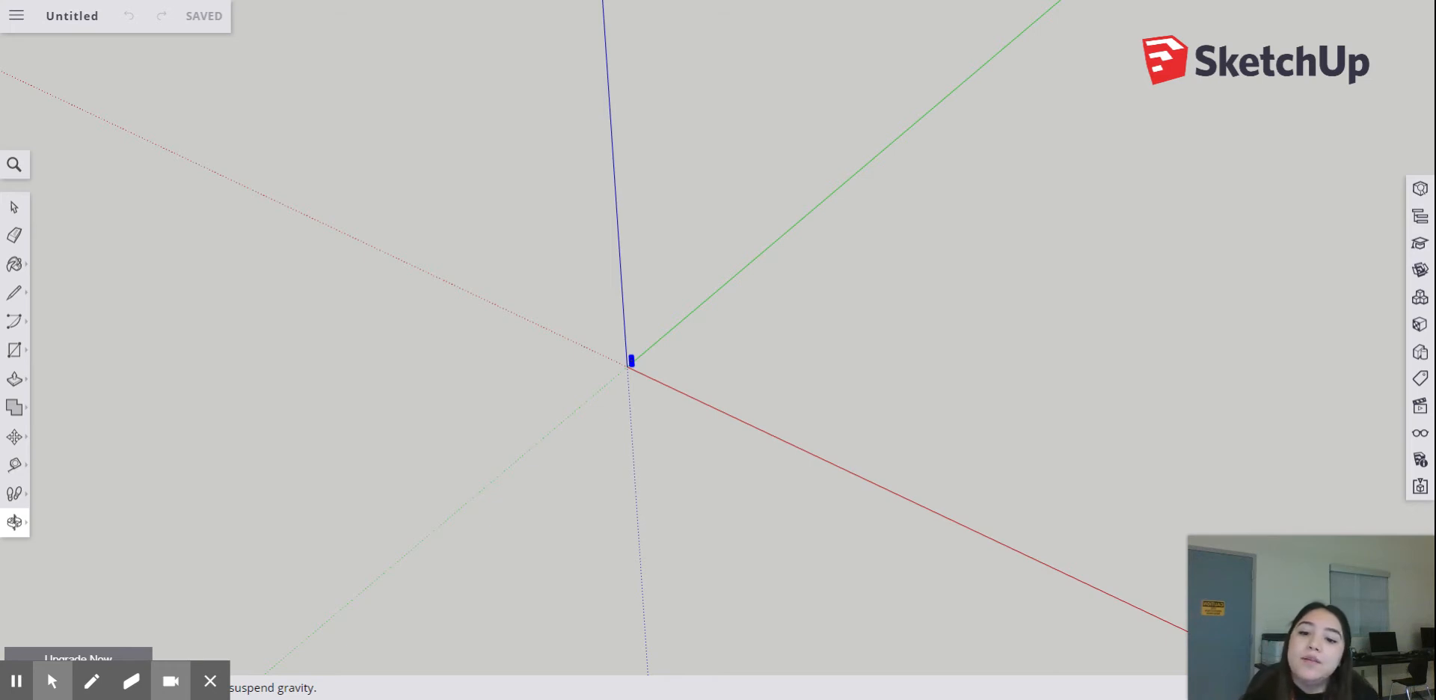
pyautogui.moveTo(590, 314); pyautogui.dragTo(823, 524)
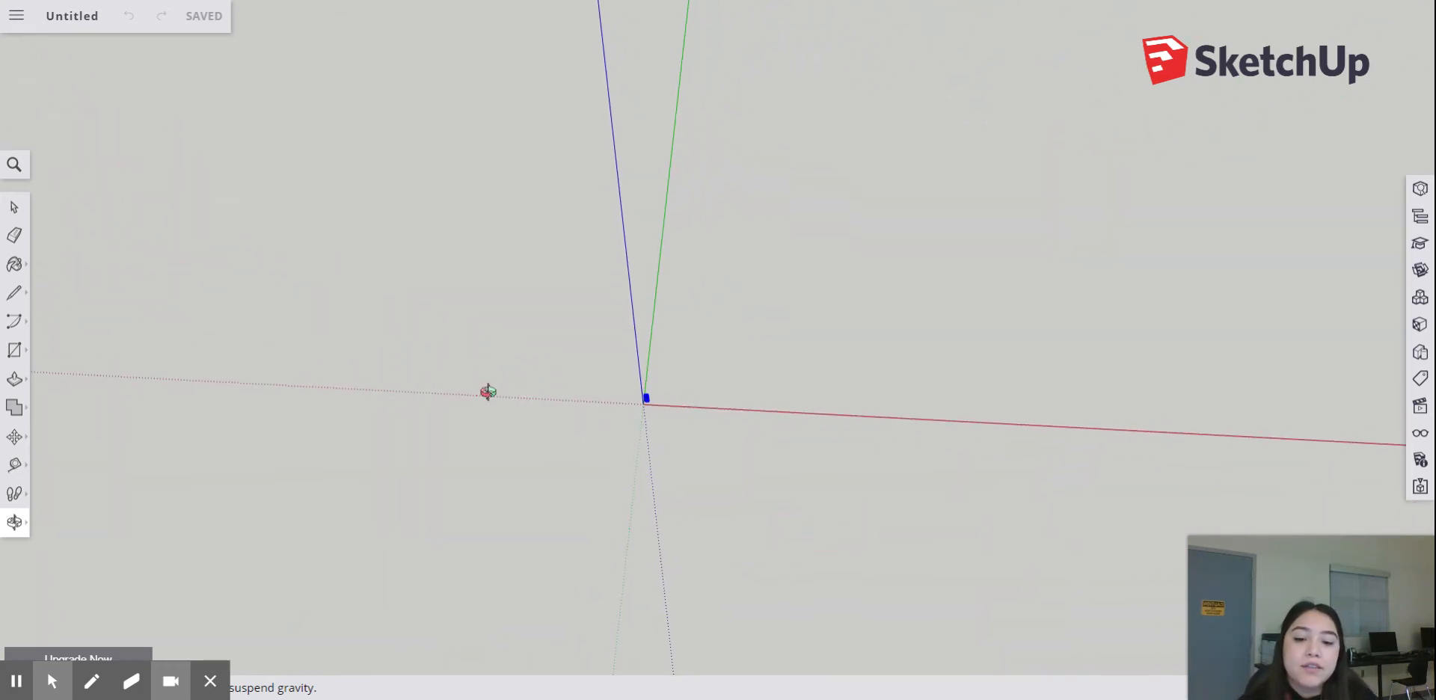
# - Orbit around the origin and zoom back in on the selected figure, viewed from above at an angle
pyautogui.scroll(-3, 489, 392)
pyautogui.scroll(2, 742, 413)
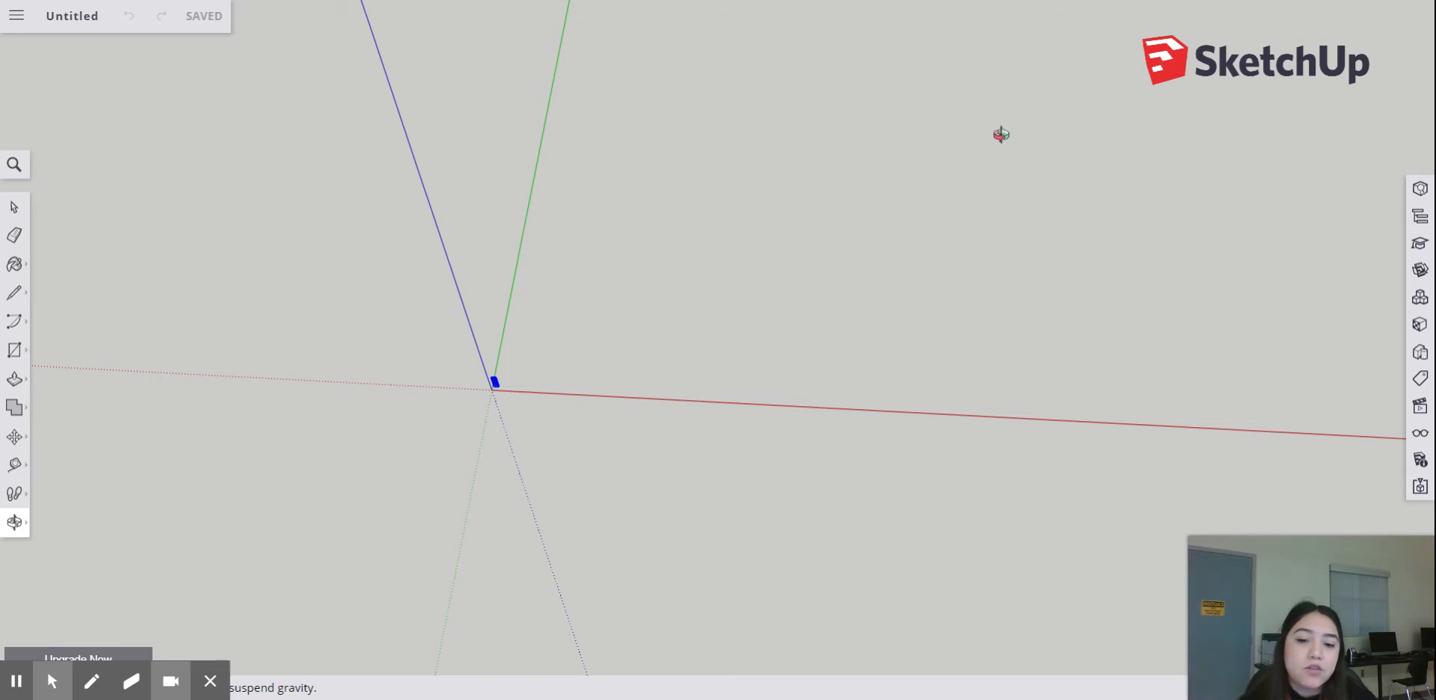
pyautogui.moveTo(737, 241); pyautogui.dragTo(835, 231)
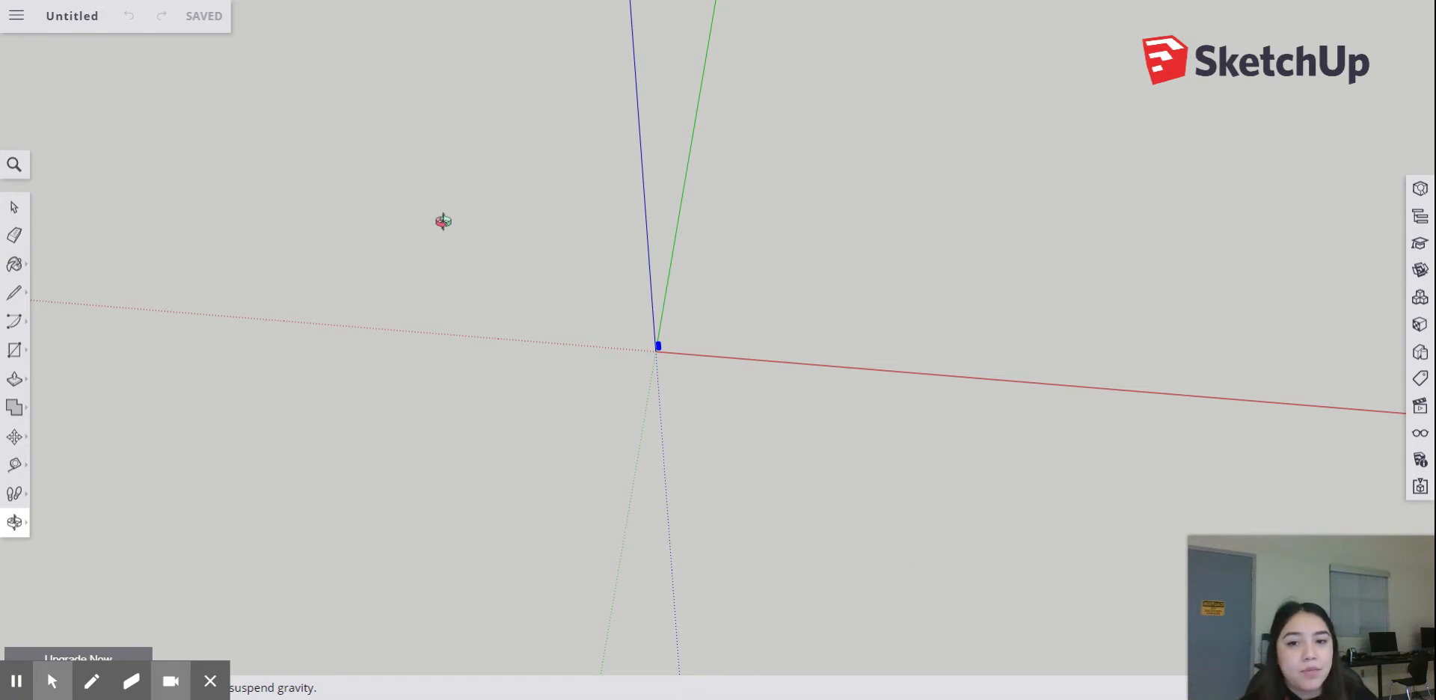
pyautogui.moveTo(608, 232); pyautogui.dragTo(753, 179)
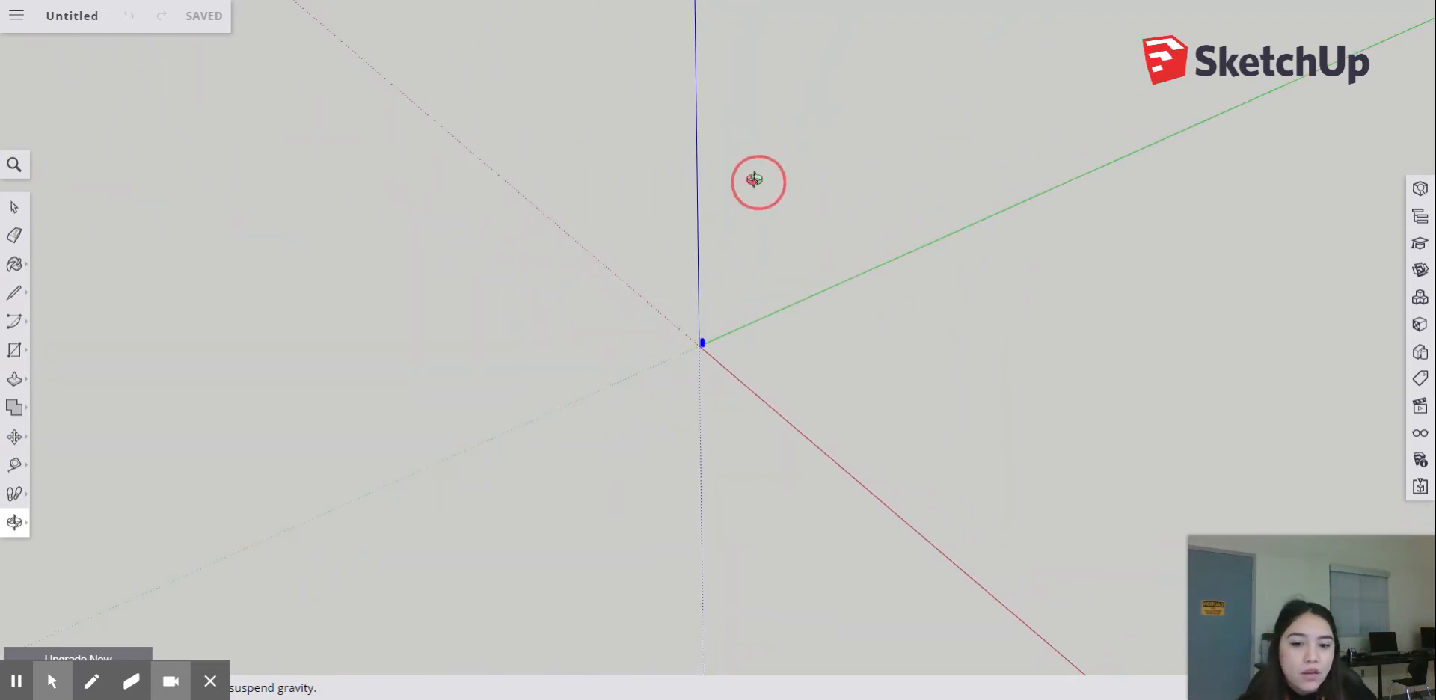
pyautogui.moveTo(1084, 427); pyautogui.dragTo(532, 35)
pyautogui.moveTo(958, 327); pyautogui.dragTo(519, 323)
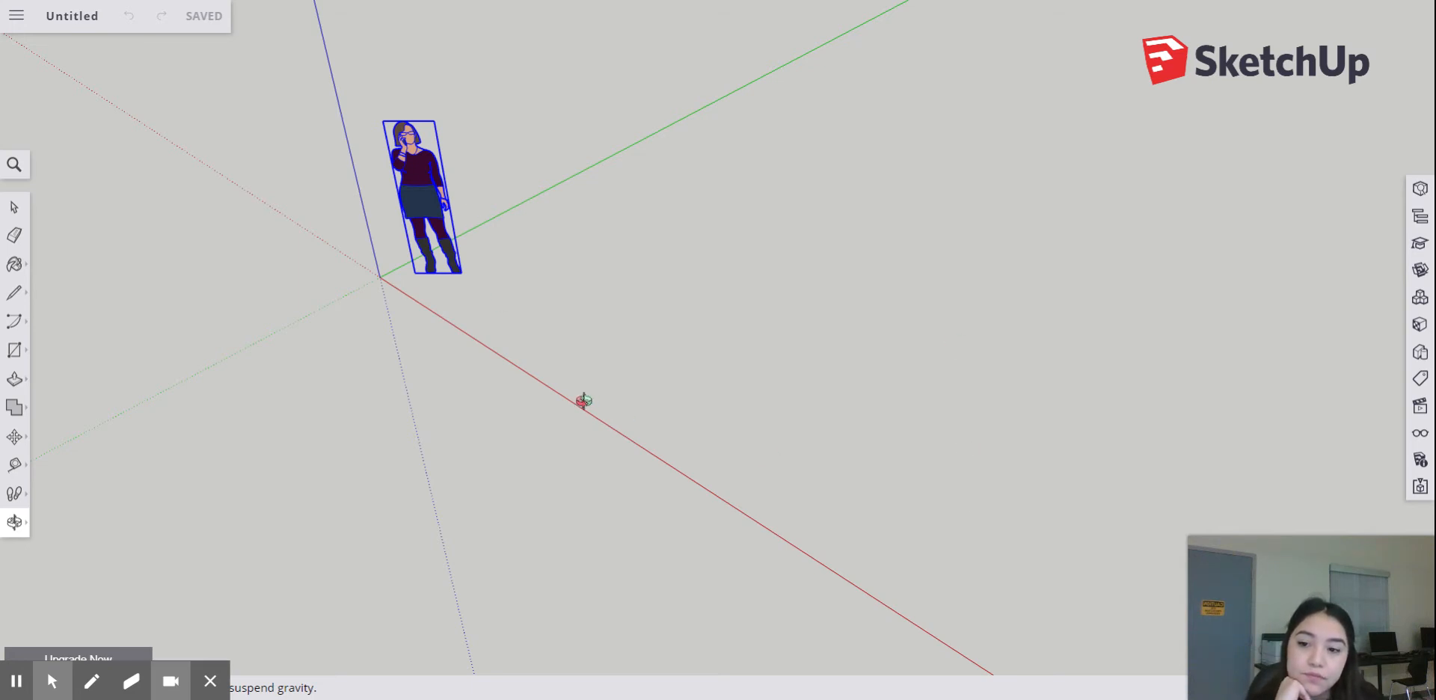
pyautogui.moveTo(512, 404); pyautogui.dragTo(801, 503)
pyautogui.scroll(2, 802, 503)
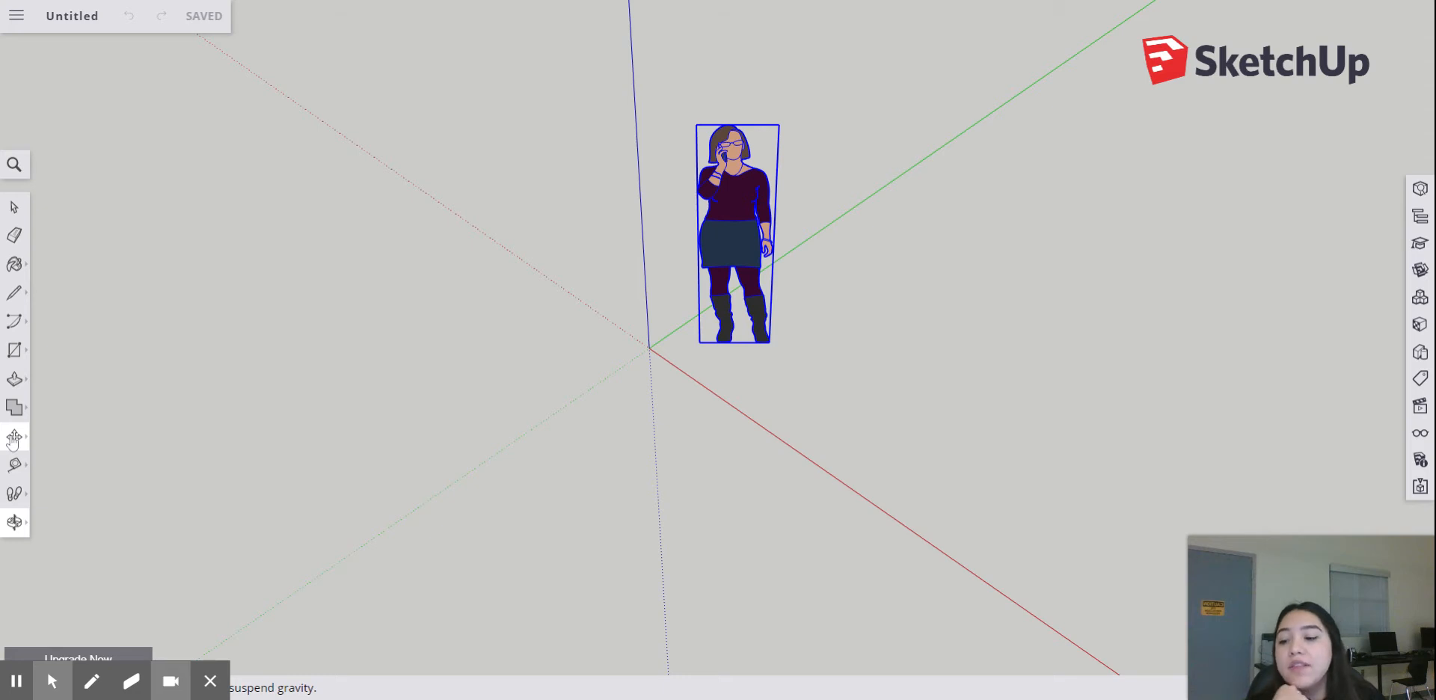
# - Move the selected figure away from the origin along the red axis toward its dotted side
pyautogui.click(13, 438)
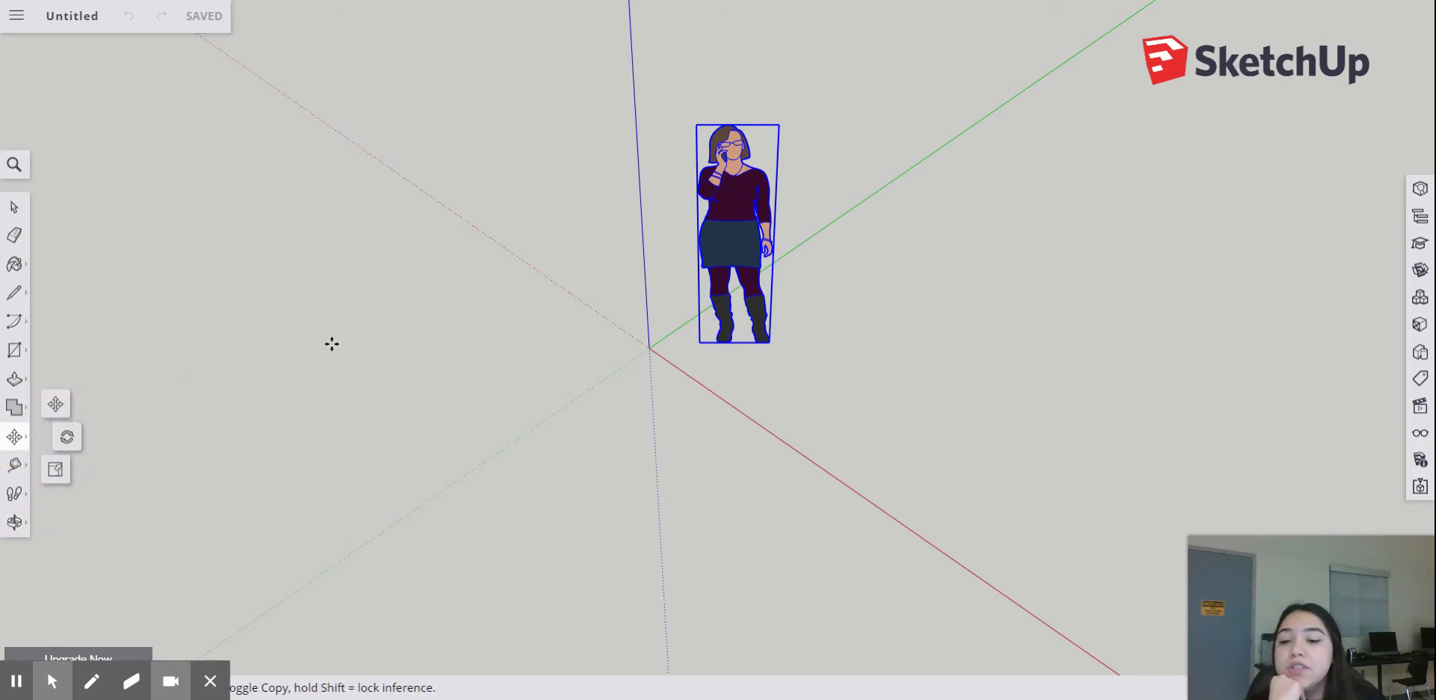
pyautogui.click(54, 410)
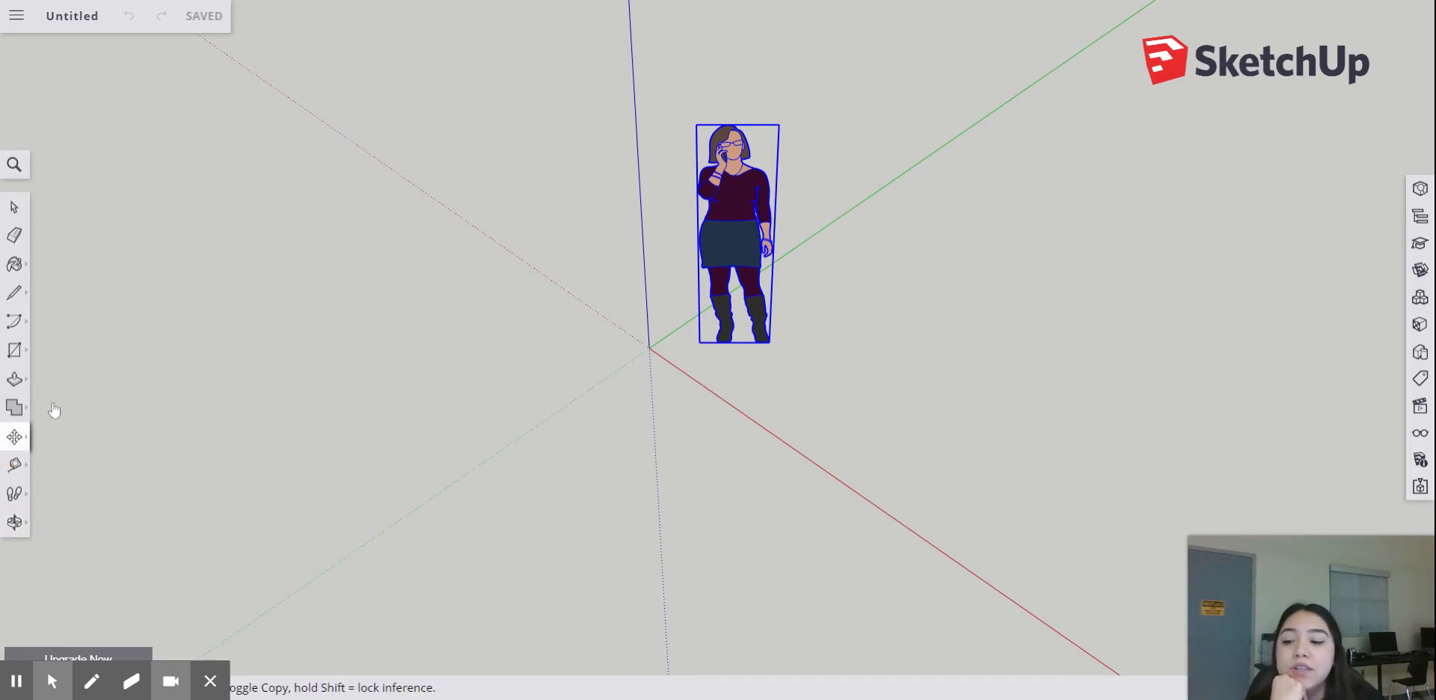
pyautogui.click(740, 260)
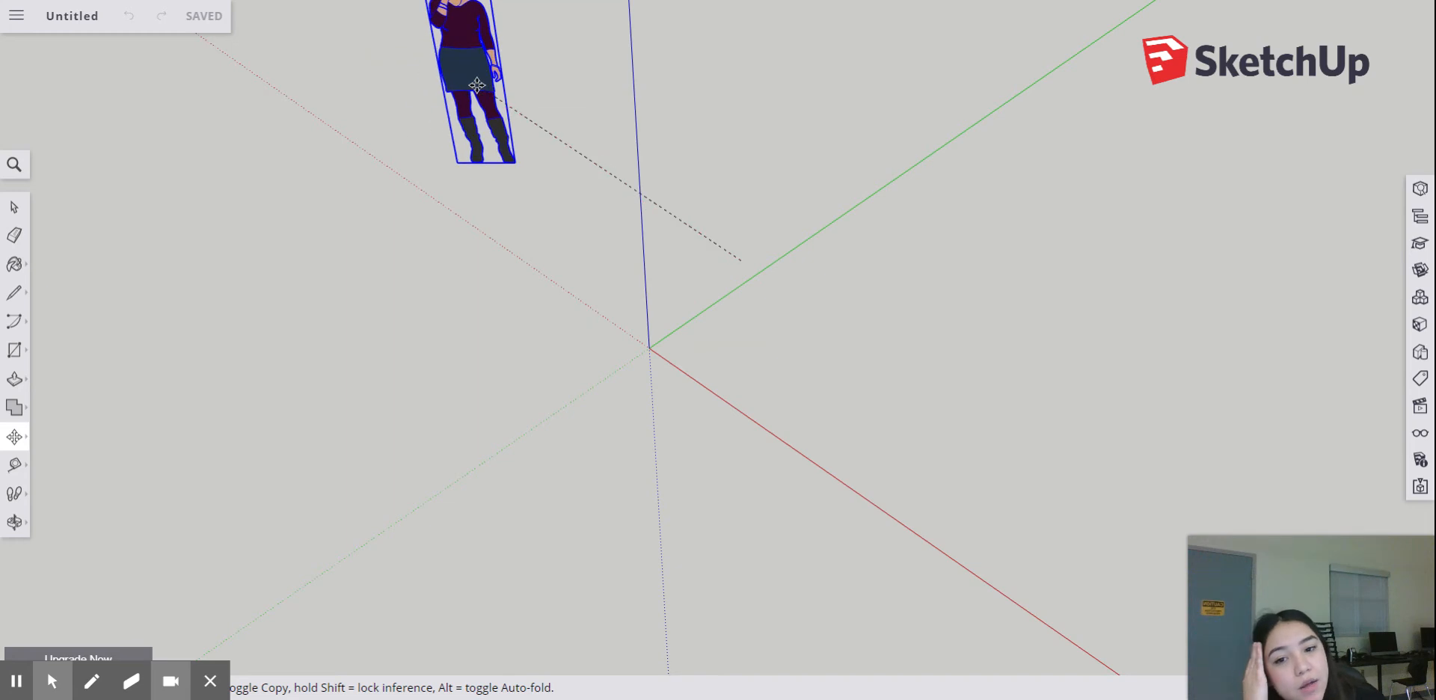
pyautogui.scroll(-3, 664, 208)
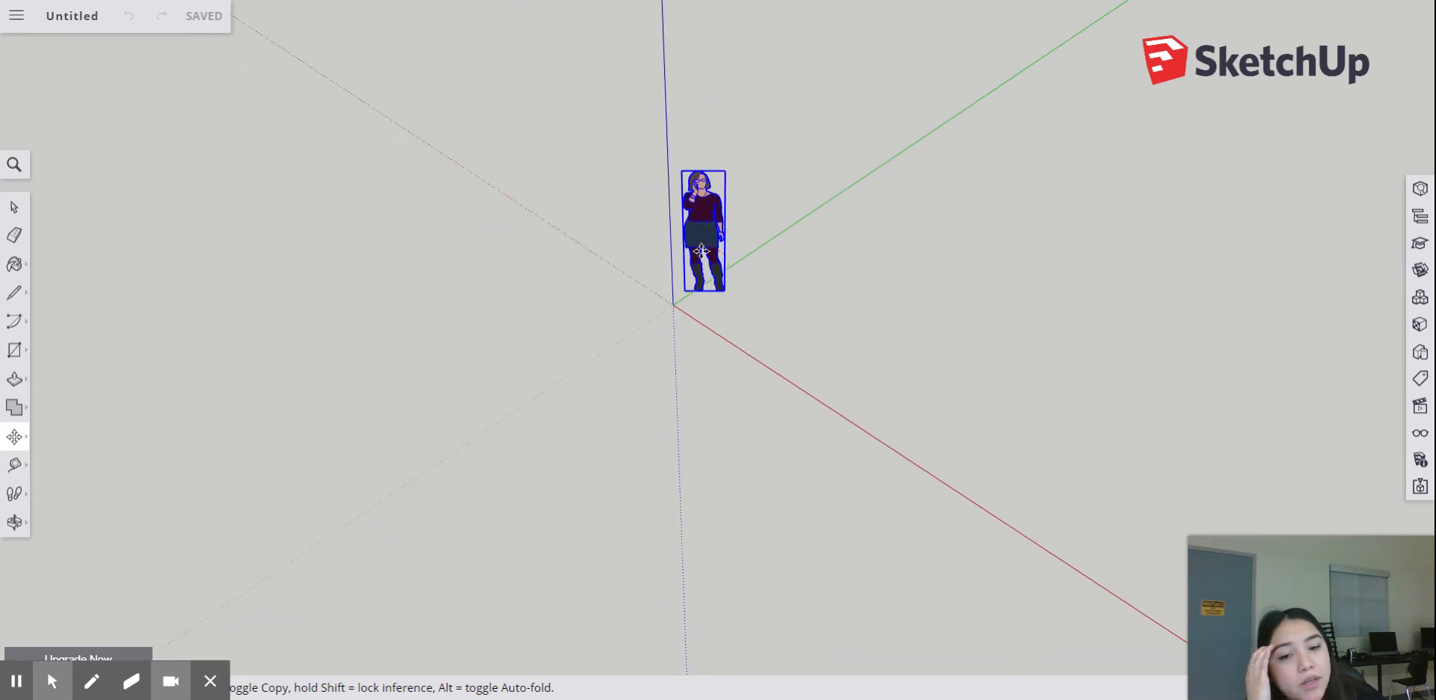
pyautogui.scroll(5, 470, 279)
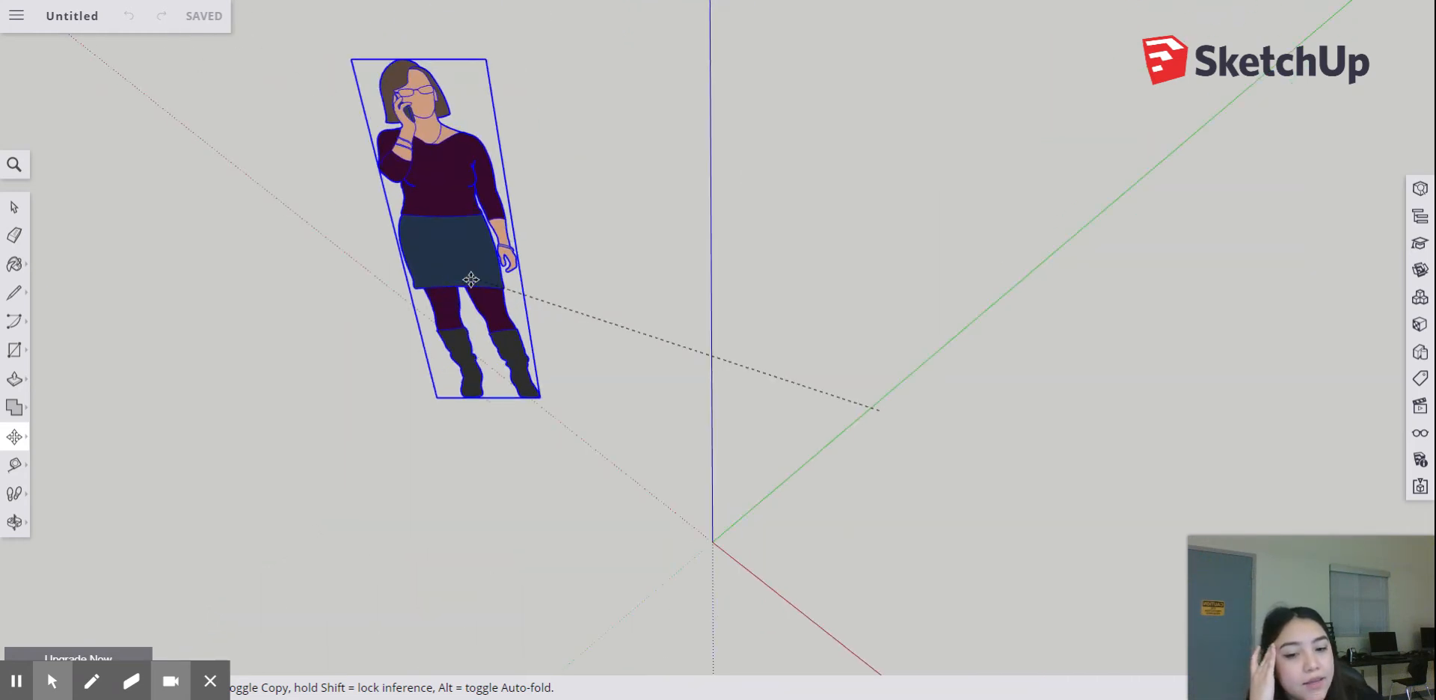
pyautogui.scroll(-2, 470, 279)
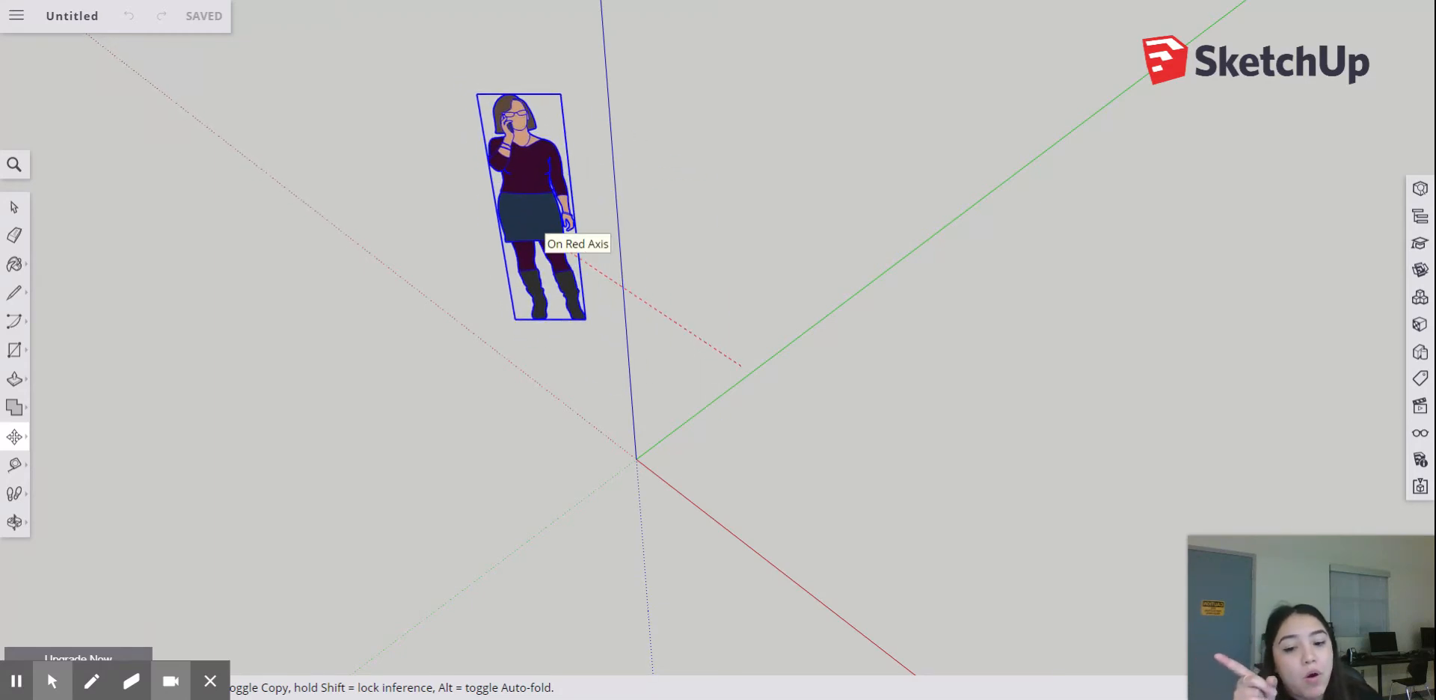
pyautogui.scroll(-1, 544, 232)
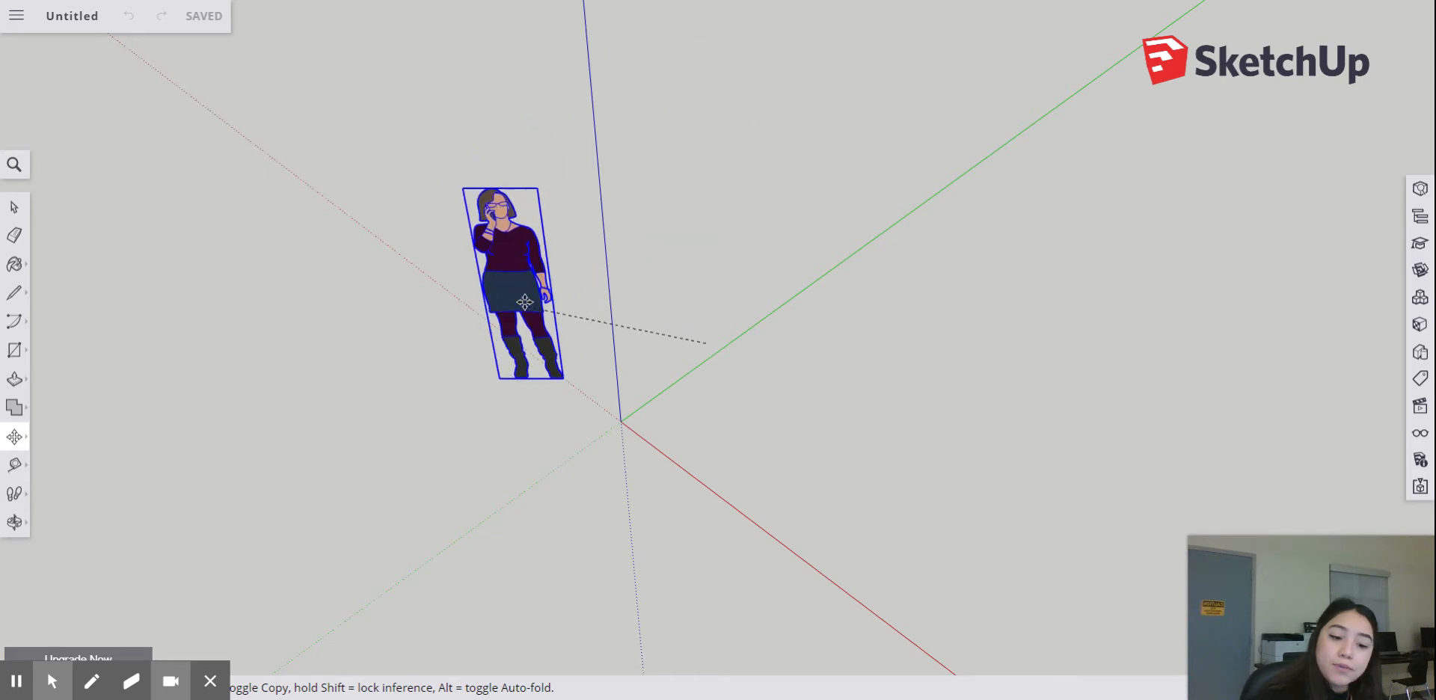
pyautogui.scroll(-3, 588, 451)
pyautogui.scroll(1, 572, 415)
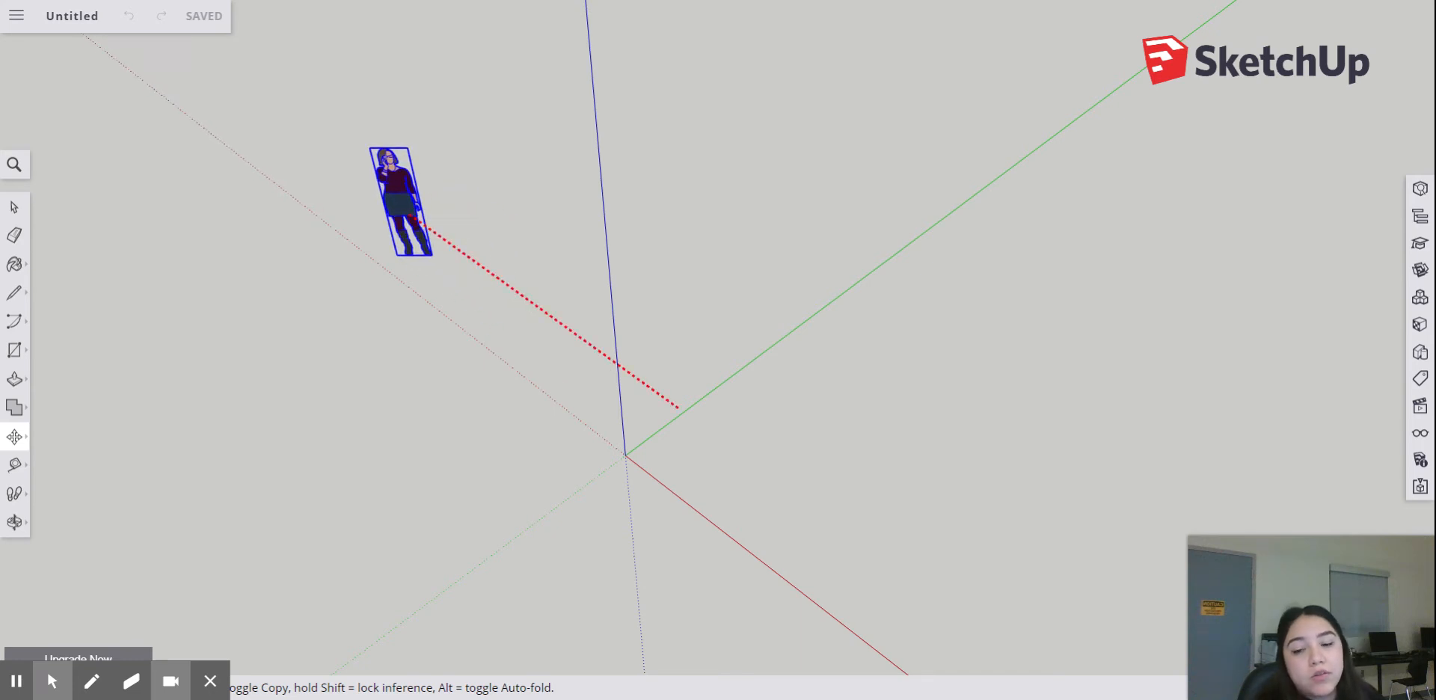
pyautogui.click(413, 221)
pyautogui.scroll(-4, 490, 335)
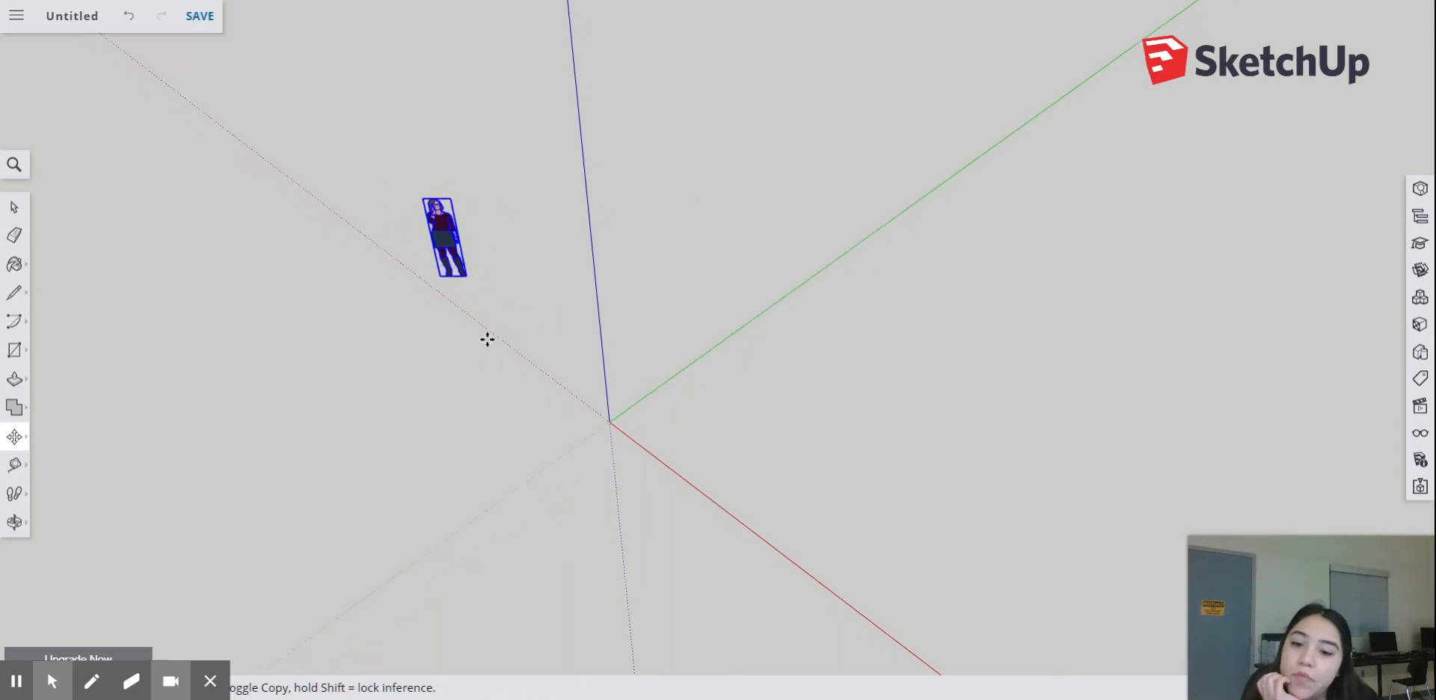
pyautogui.click(14, 521)
pyautogui.moveTo(806, 432); pyautogui.dragTo(776, 425)
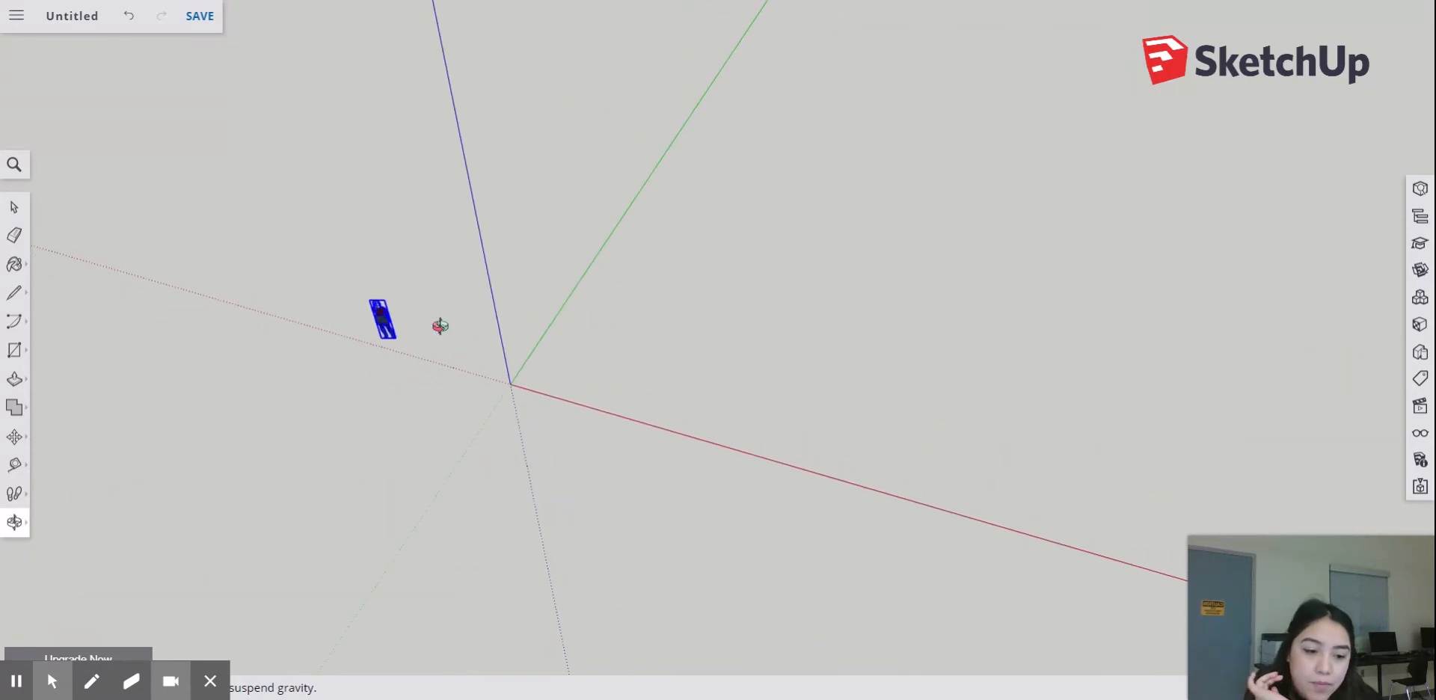
pyautogui.click(17, 682)
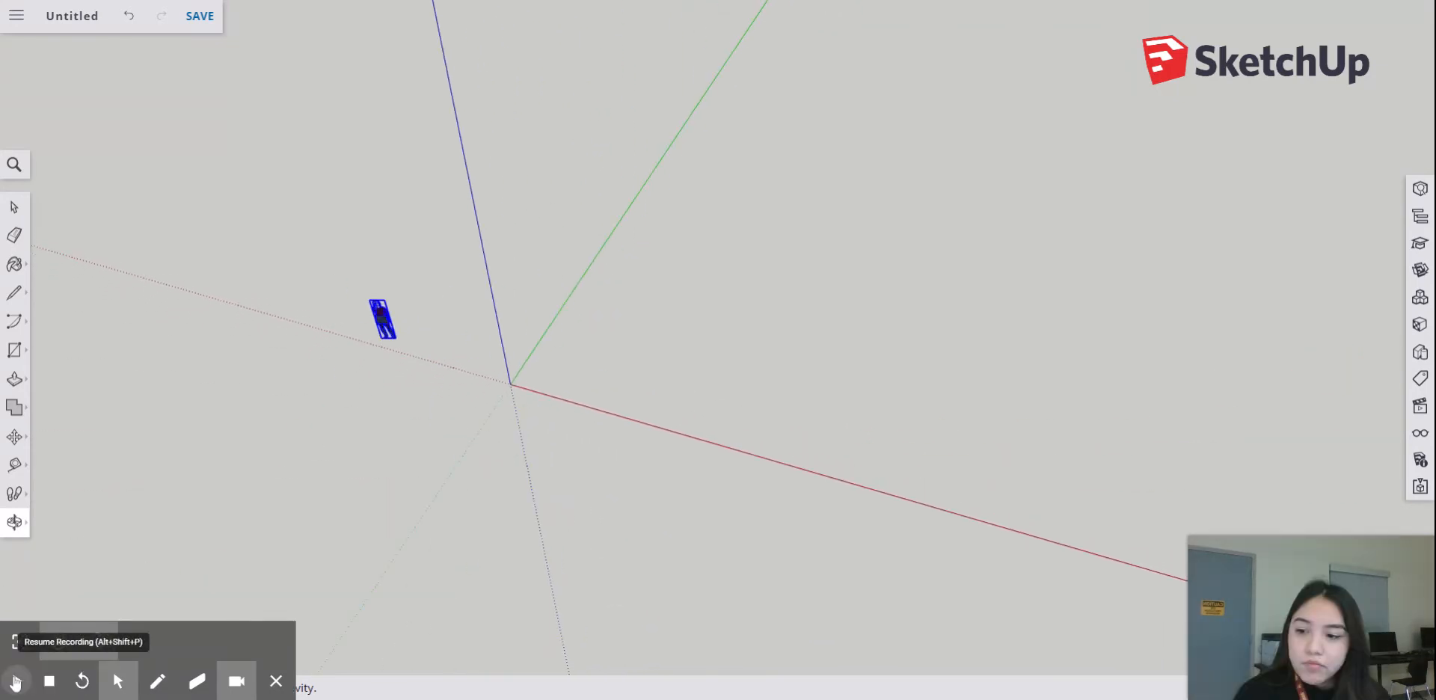
pyautogui.click(17, 681)
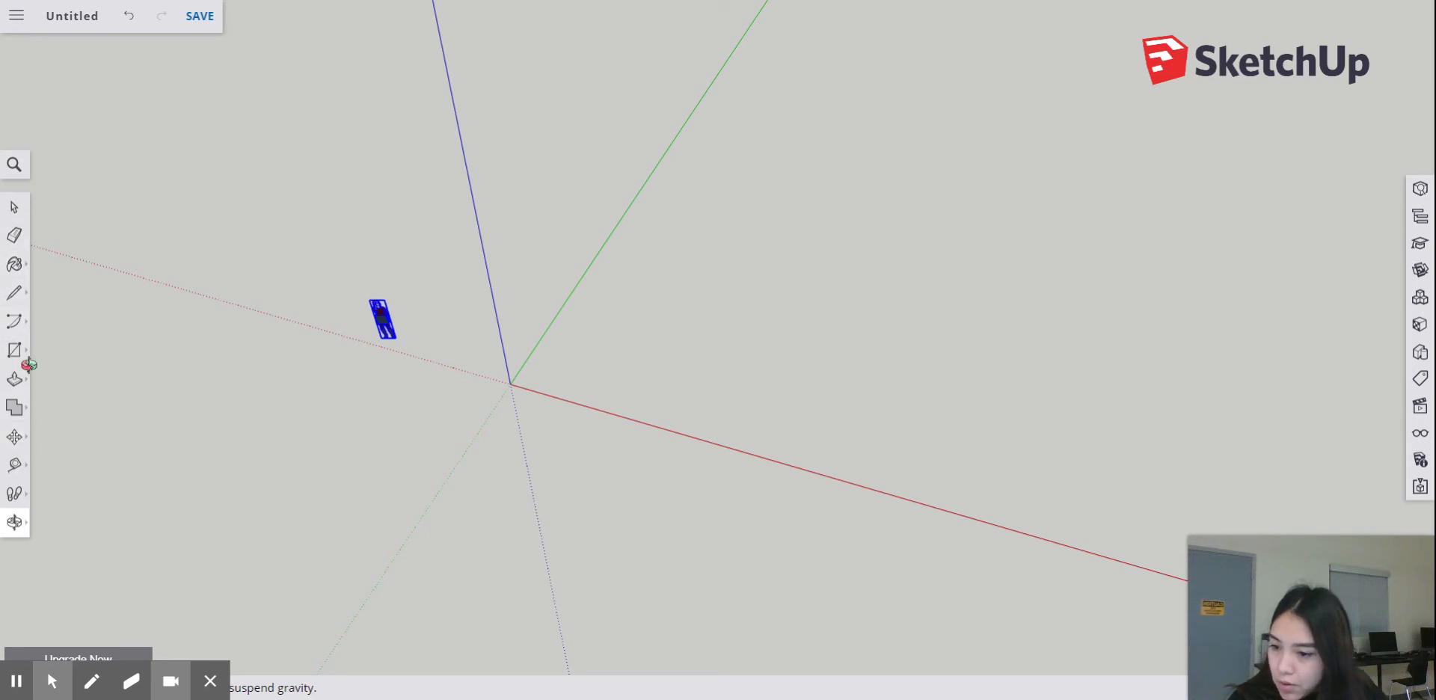
# - Draw a 10' line from the origin along the solid green axis with the Line tool
pyautogui.click(14, 293)
pyautogui.click(54, 278)
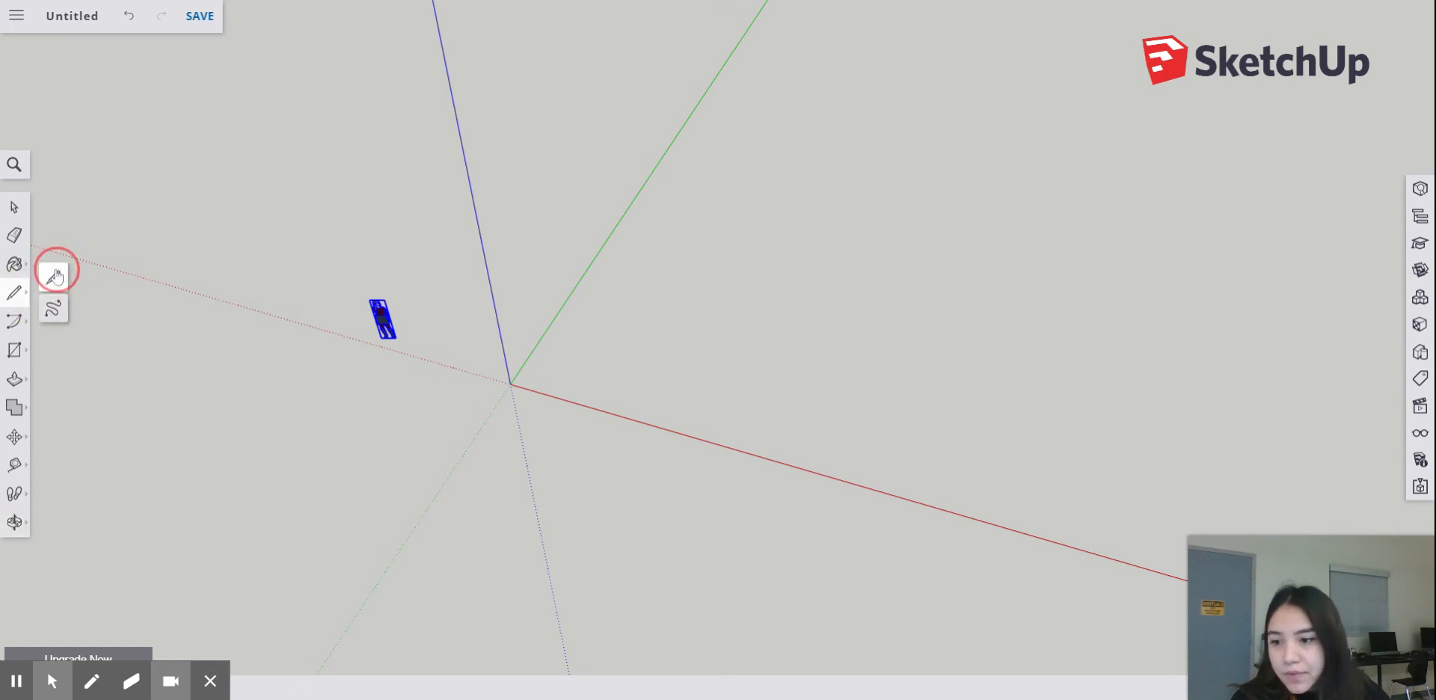
pyautogui.scroll(5, 838, 351)
pyautogui.scroll(-3, 836, 355)
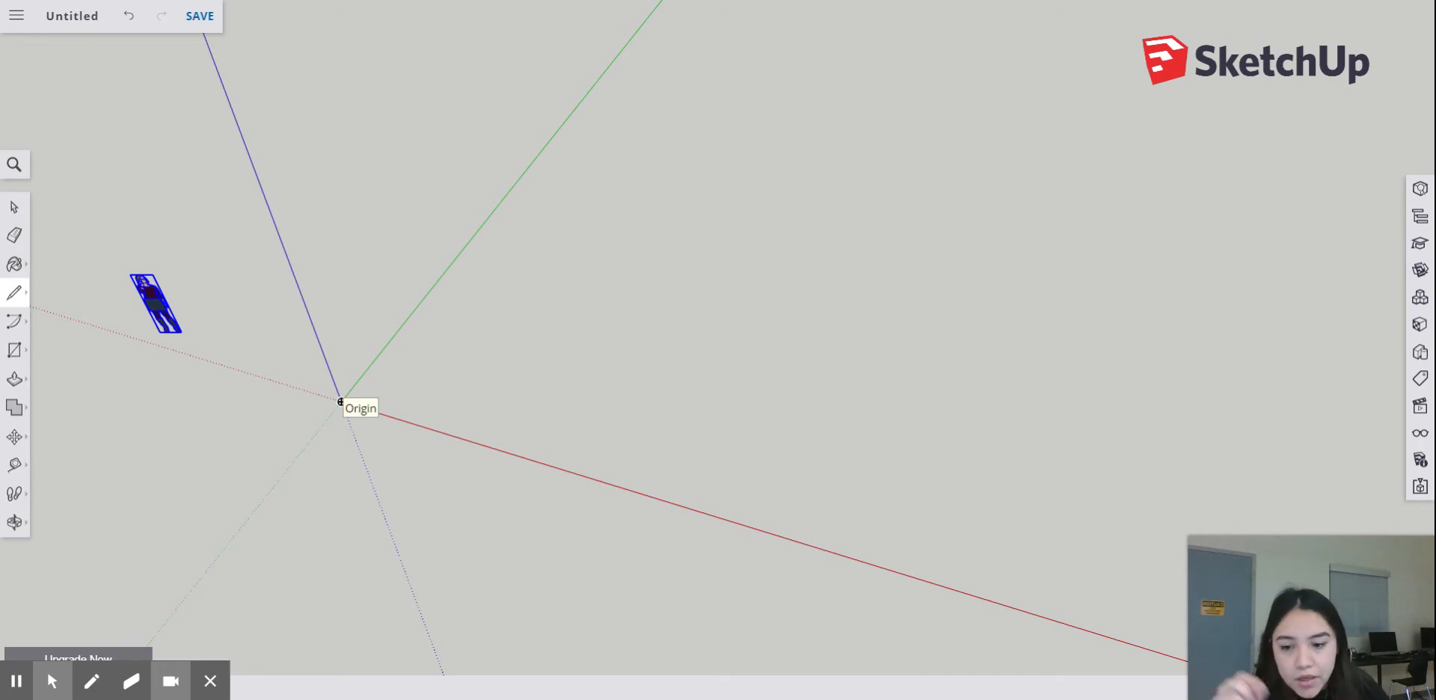
pyautogui.click(342, 401)
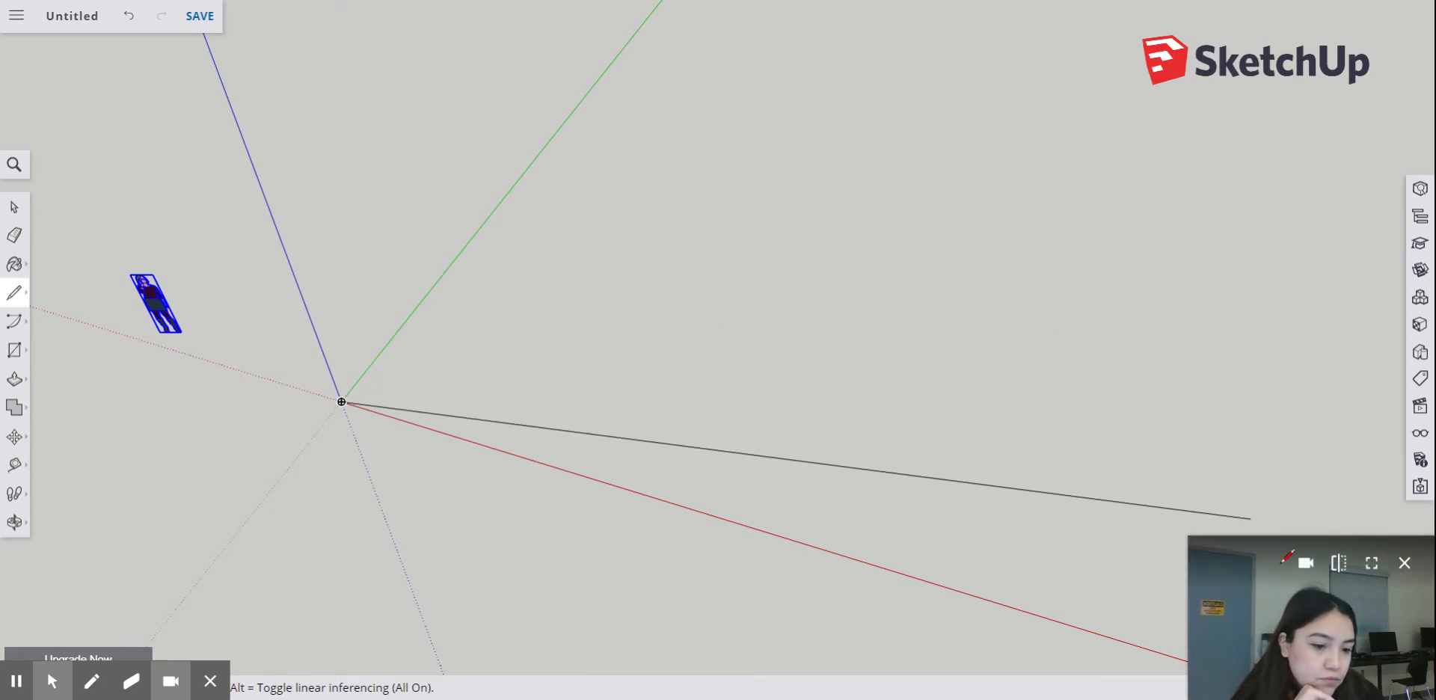
pyautogui.click(1404, 564)
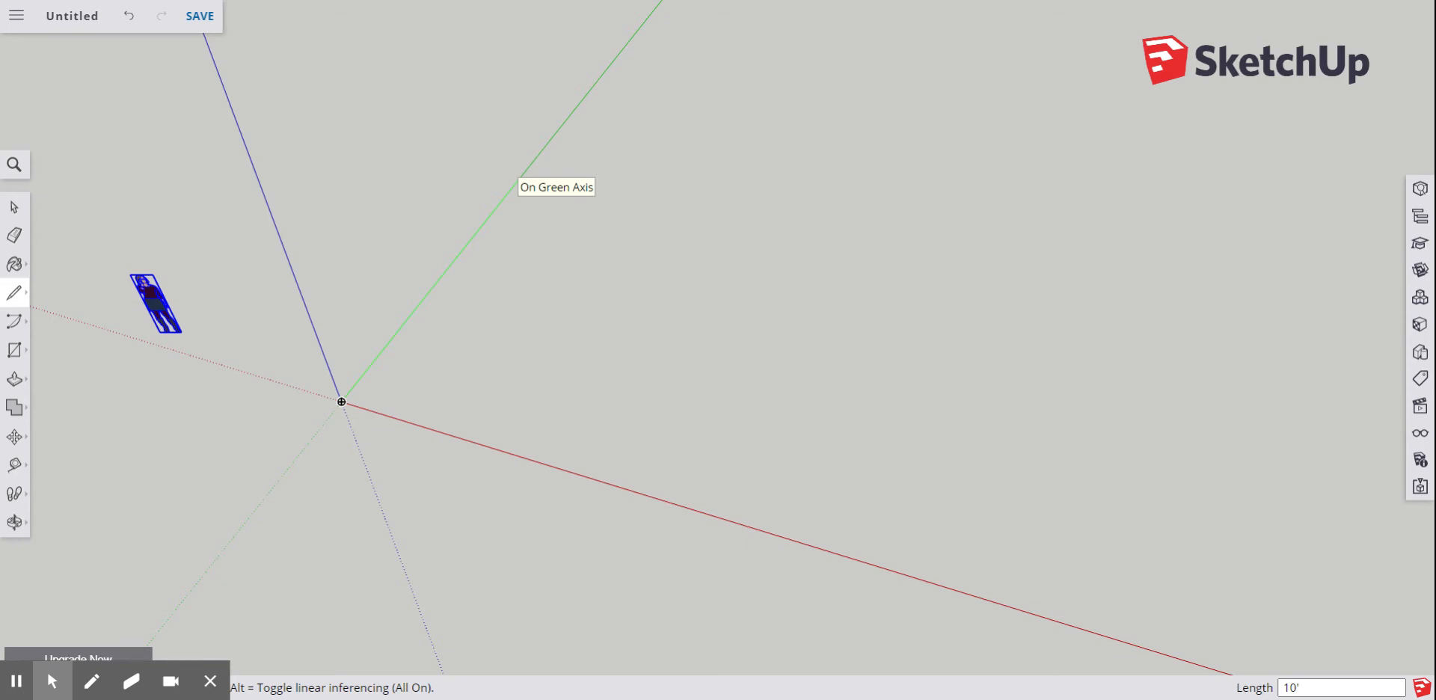
pyautogui.click(341, 401)
pyautogui.click(420, 297)
# - Try a 10' line from the end of the green-axis line in an off-axis direction, and undo it
pyautogui.scroll(2, 483, 344)
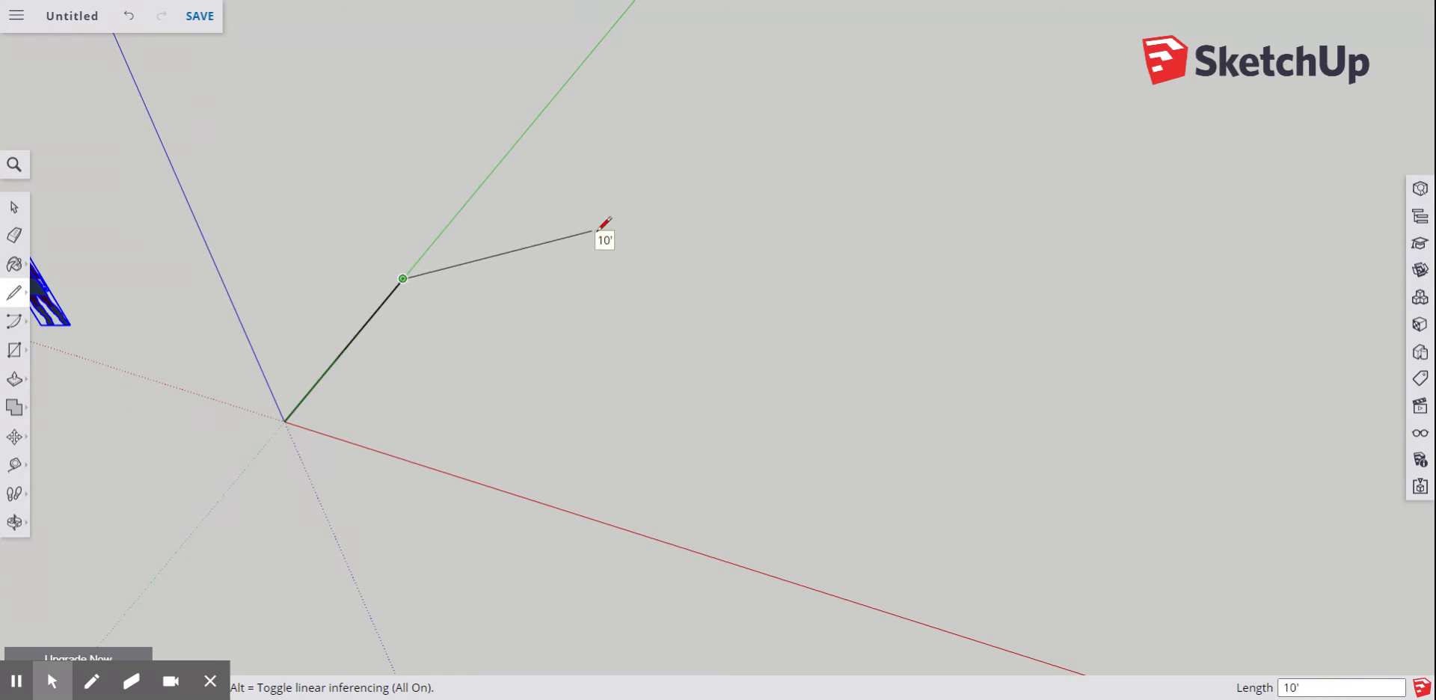
pyautogui.write('10')
pyautogui.press('Return')
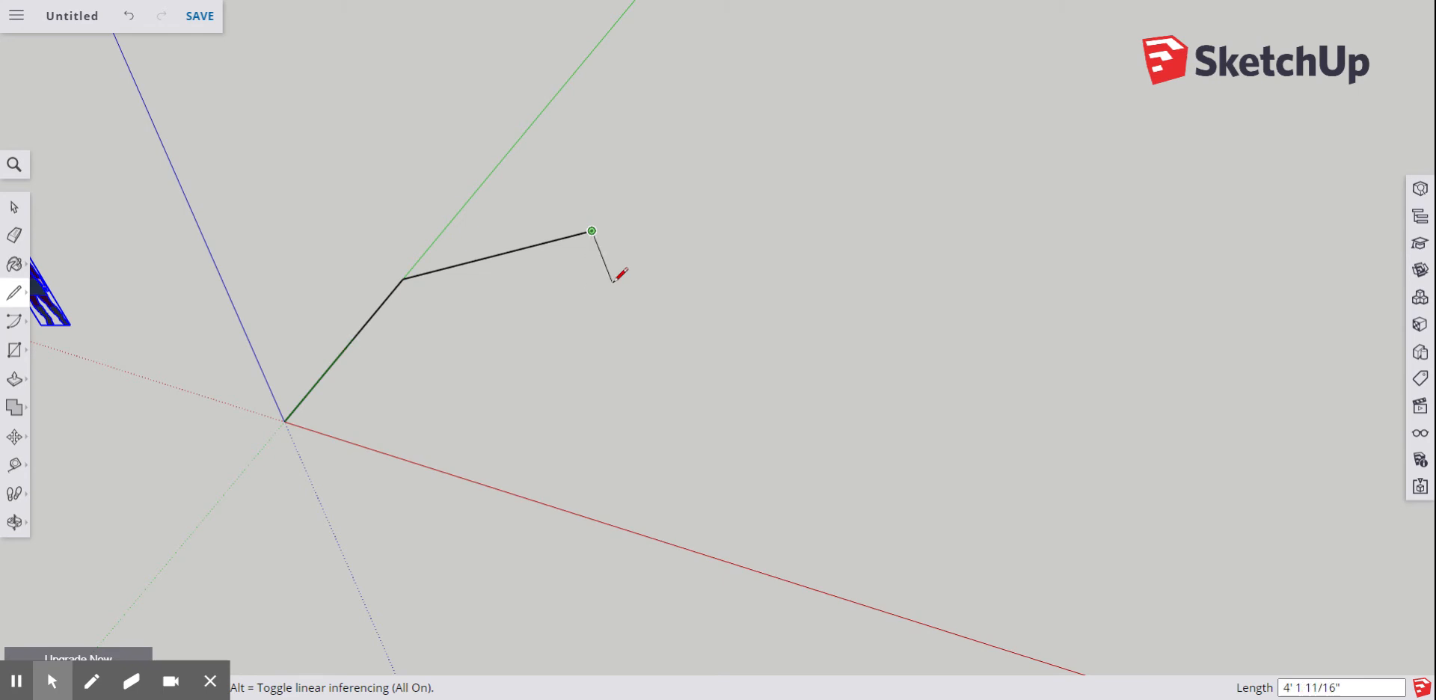
pyautogui.click(128, 17)
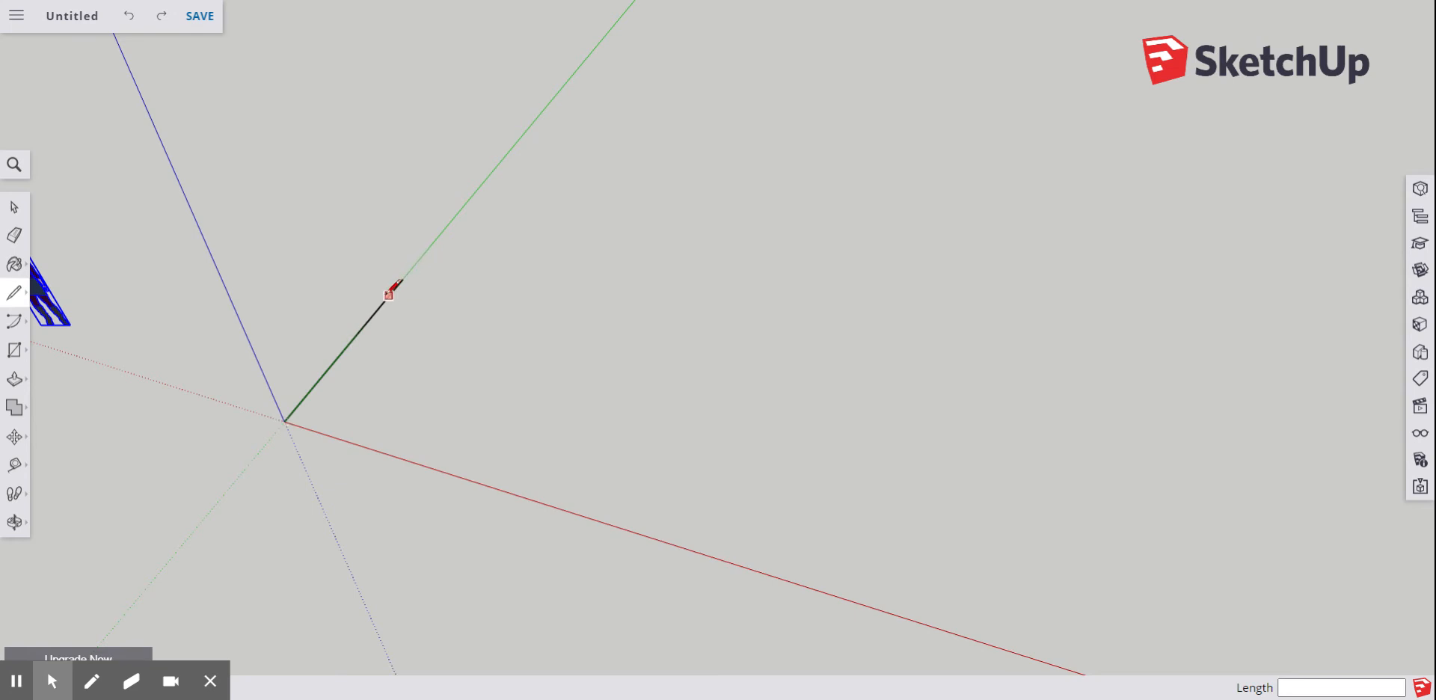
# - Draw a 10' line parallel to the red axis from the far end of the green-axis line
pyautogui.scroll(3, 257, 503)
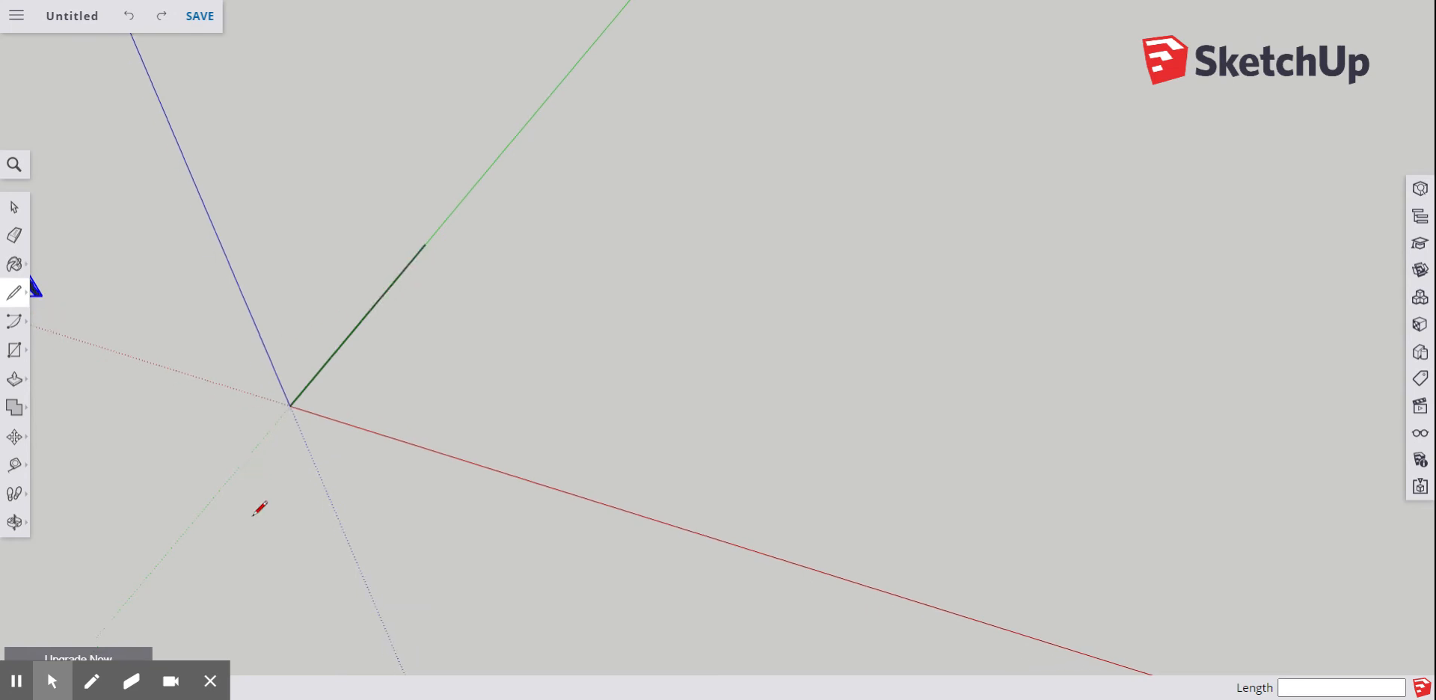
pyautogui.click(451, 201)
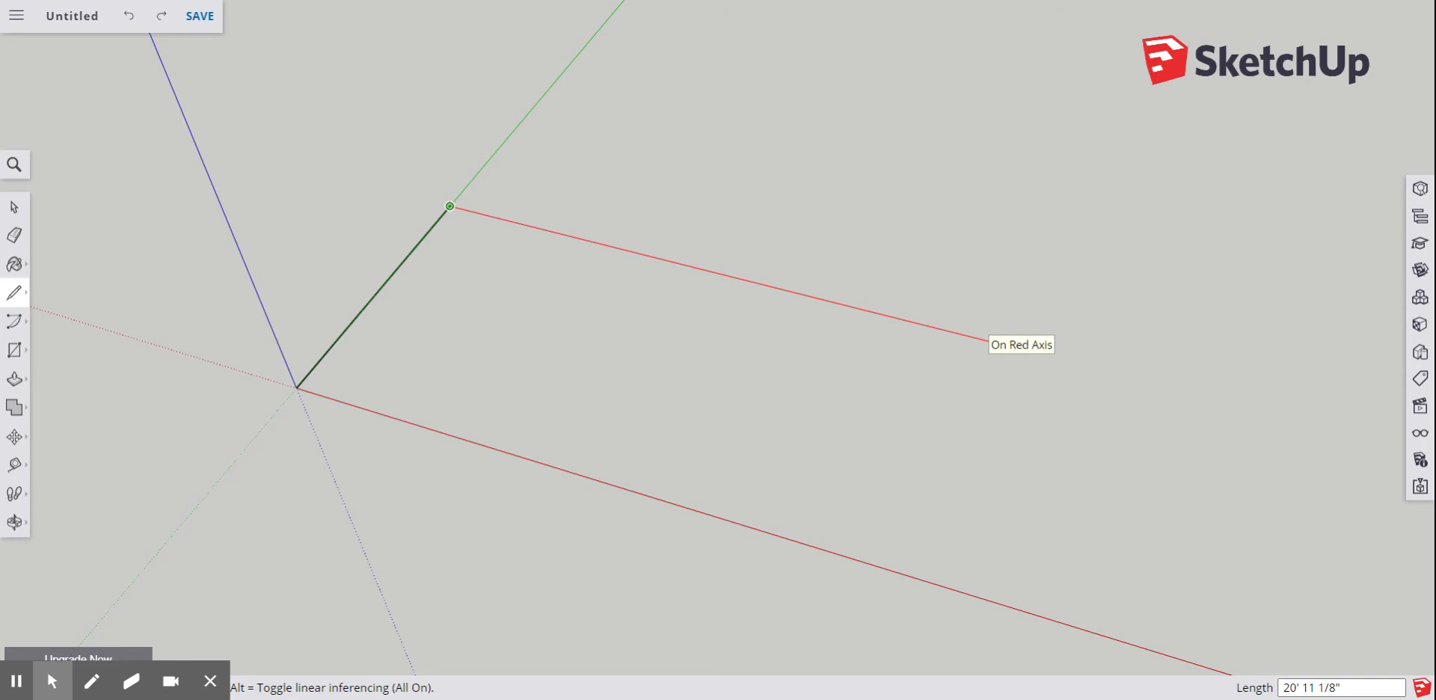
pyautogui.write("10'")
pyautogui.press('Return')
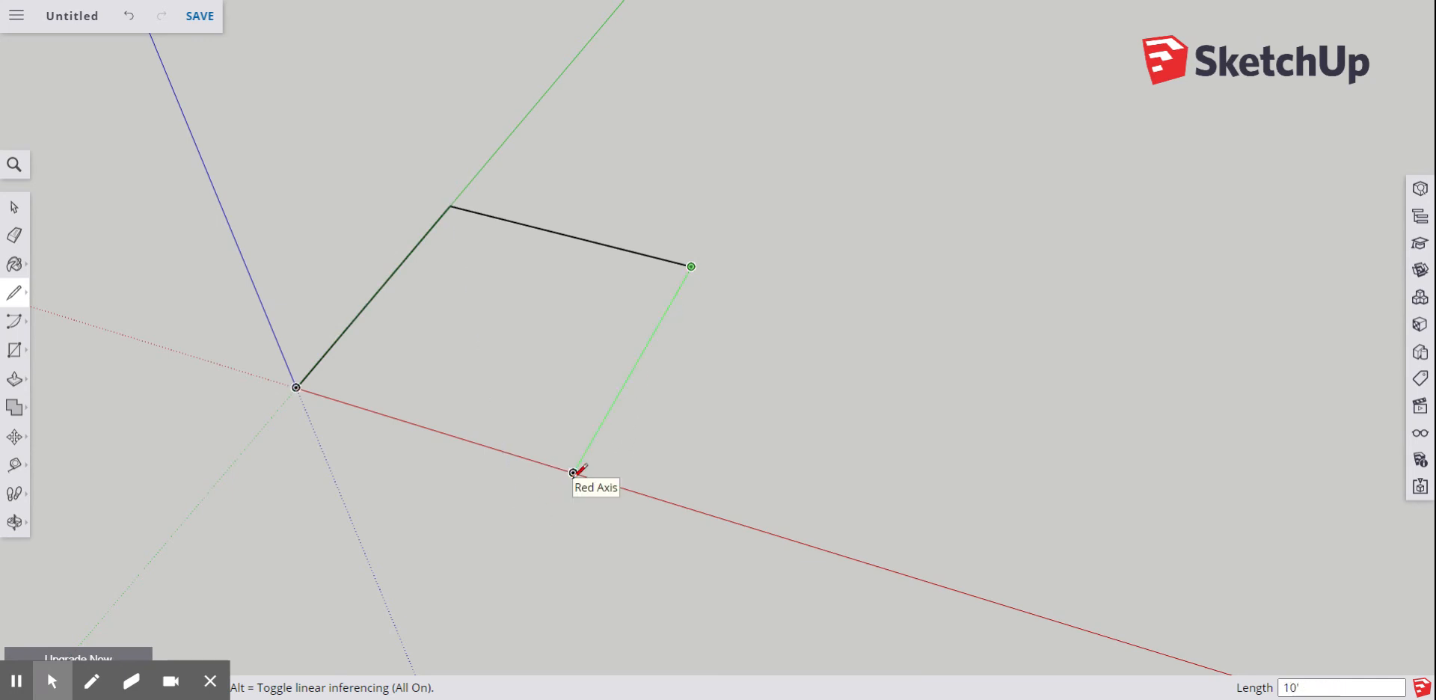
# - Close the square with a line parallel to the green axis down to the red axis and another back to the origin
pyautogui.write('1')
pyautogui.click(573, 472)
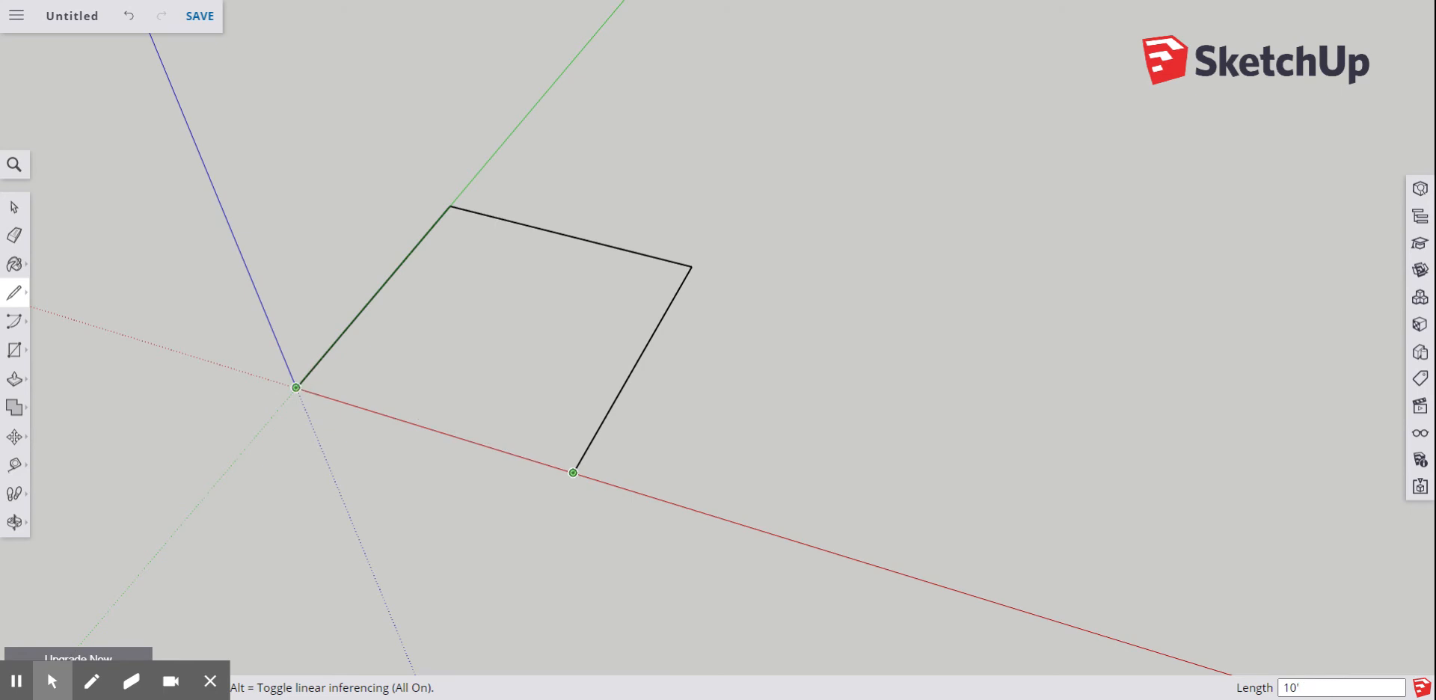
pyautogui.click(296, 387)
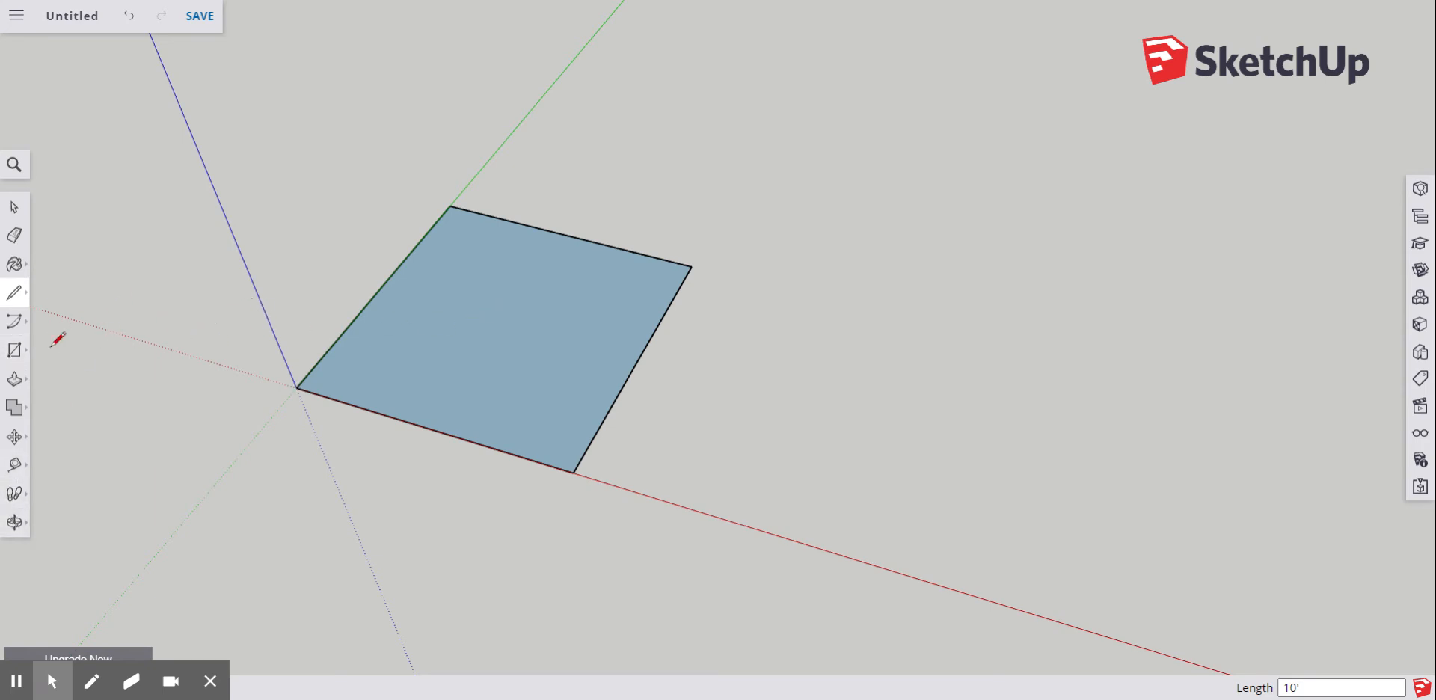
# - Practise selecting the square's face, its individual edges, and the face together with all its edges, and clear the selection
pyautogui.click(13, 208)
pyautogui.click(532, 316)
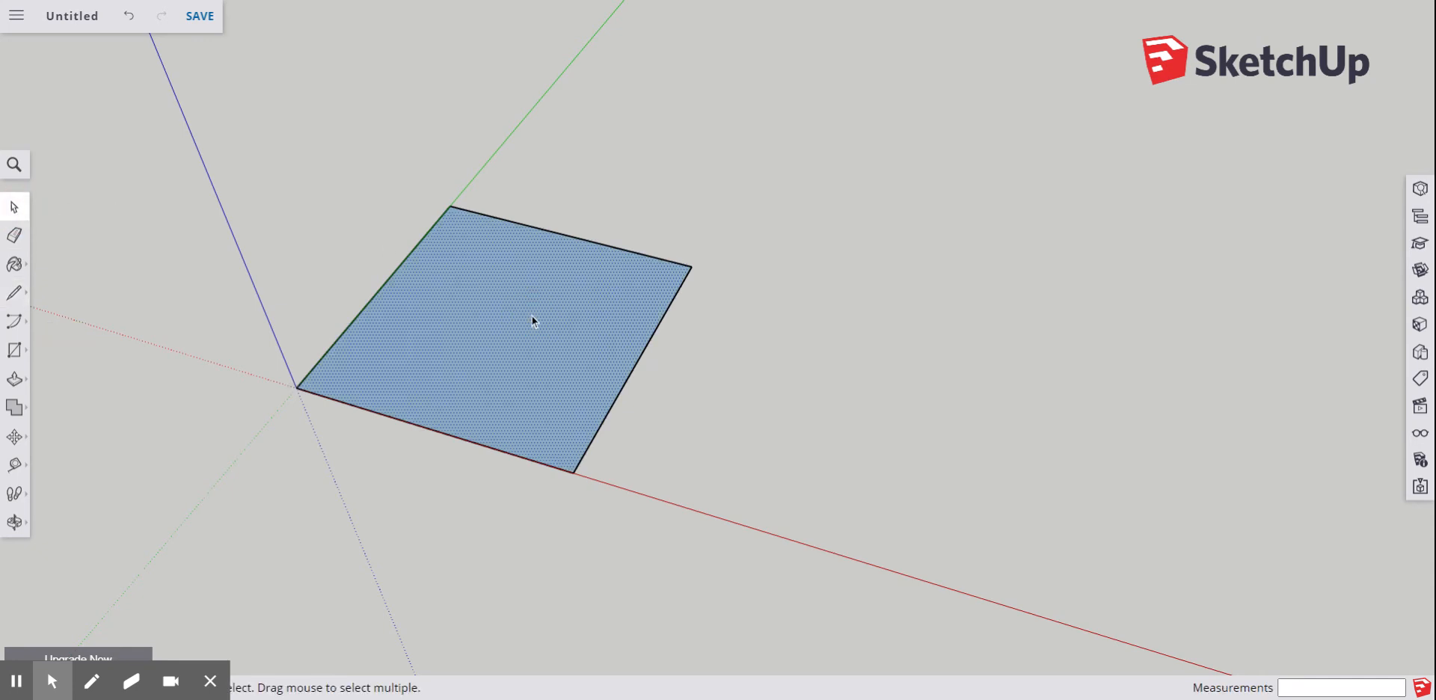
pyautogui.scroll(3, 421, 314)
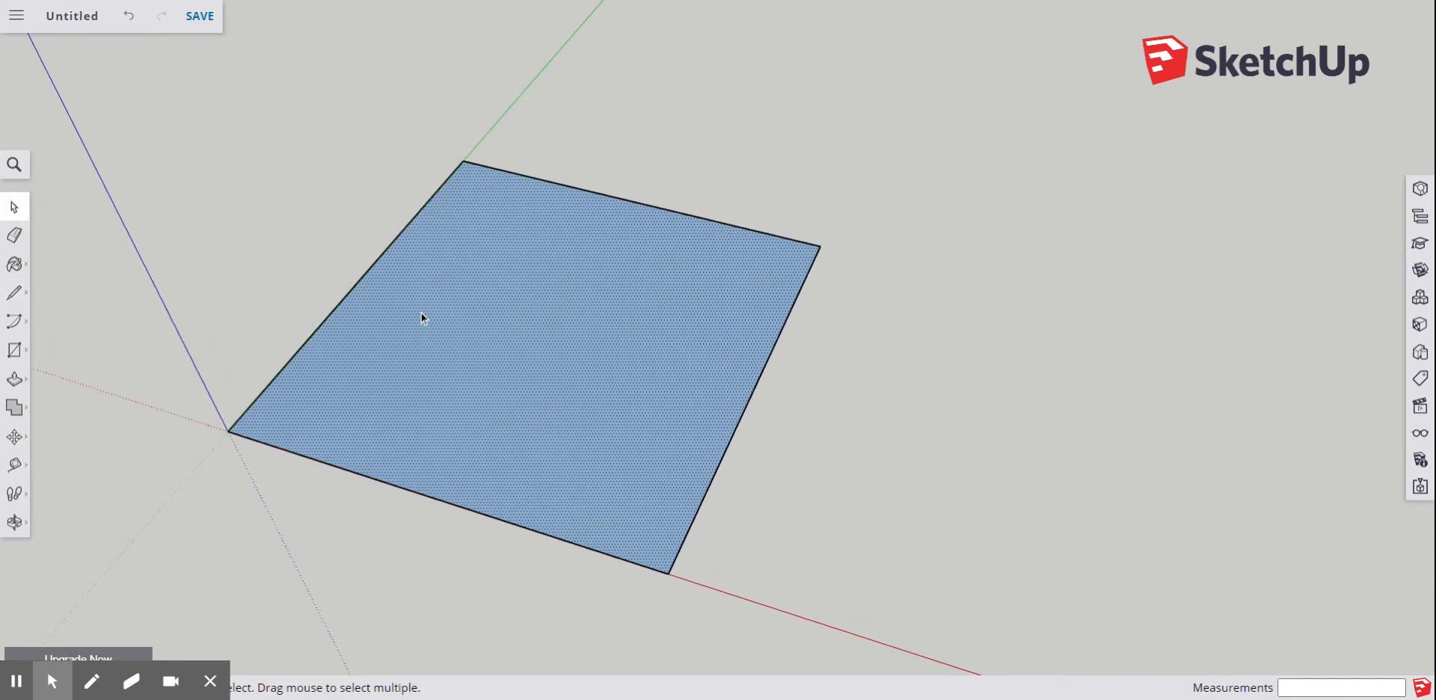
pyautogui.click(576, 189)
pyautogui.click(451, 510)
pyautogui.click(717, 469)
pyautogui.click(738, 429)
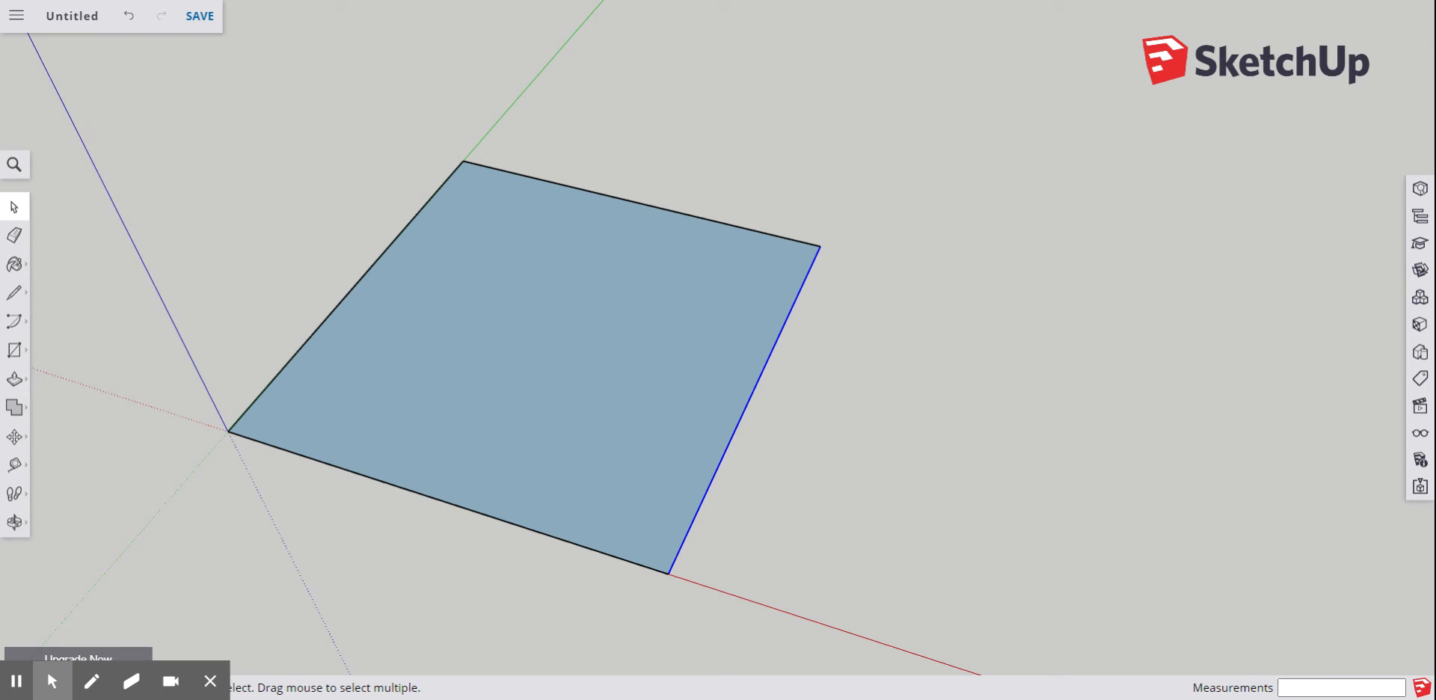
pyautogui.click(523, 374)
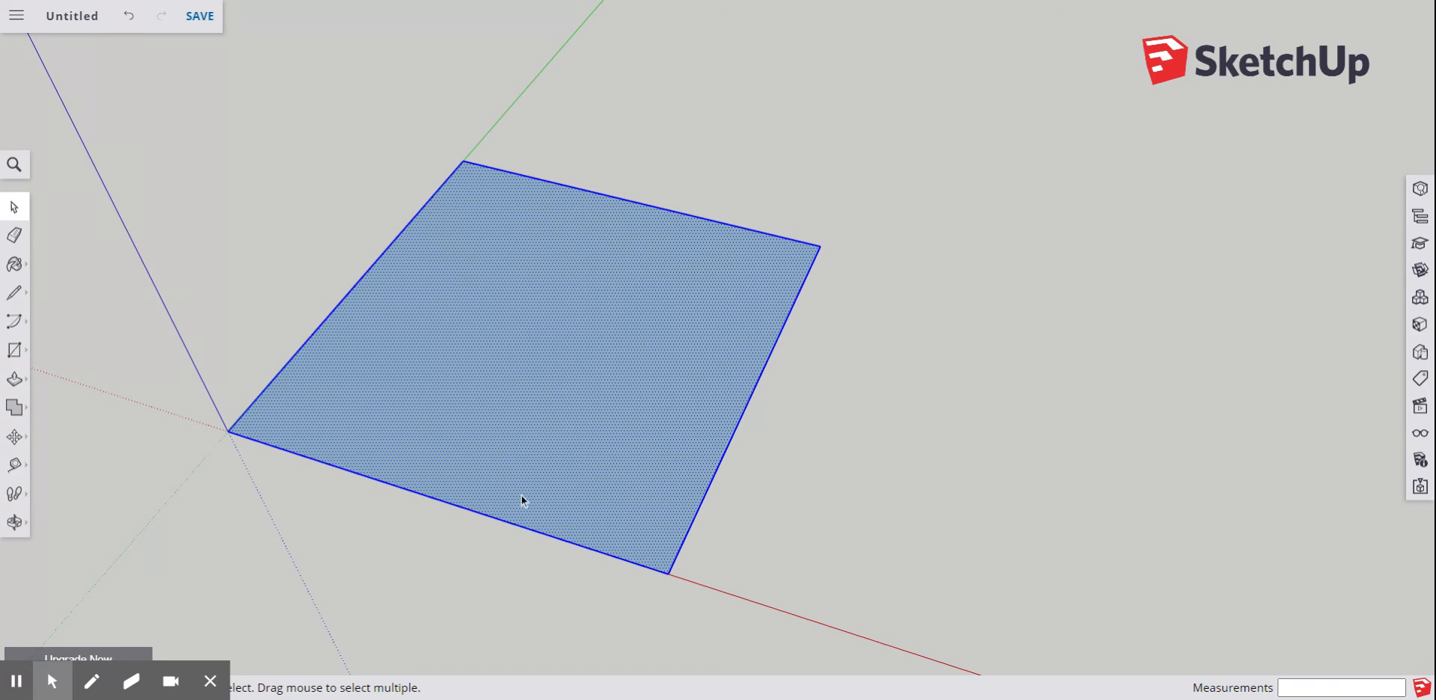
pyautogui.click(877, 380)
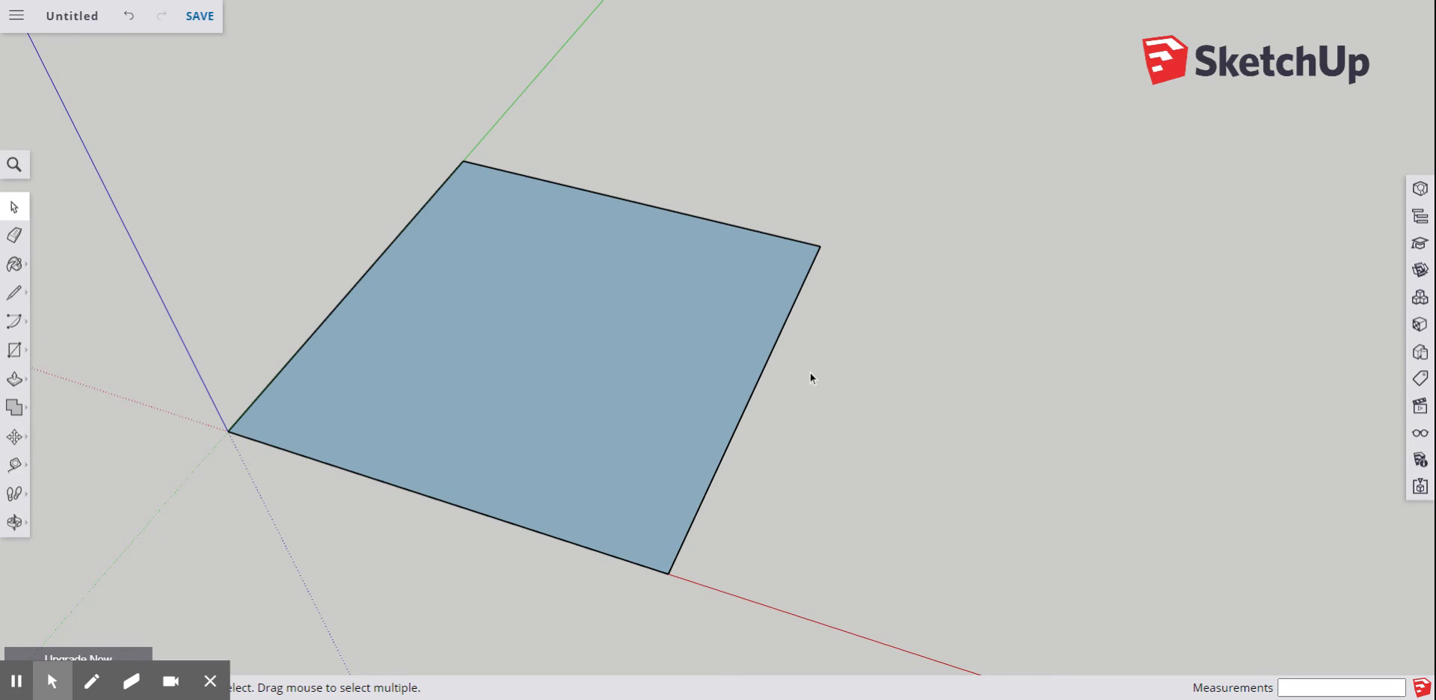
# - Offset the square's edges inward by 4 inches
pyautogui.click(19, 383)
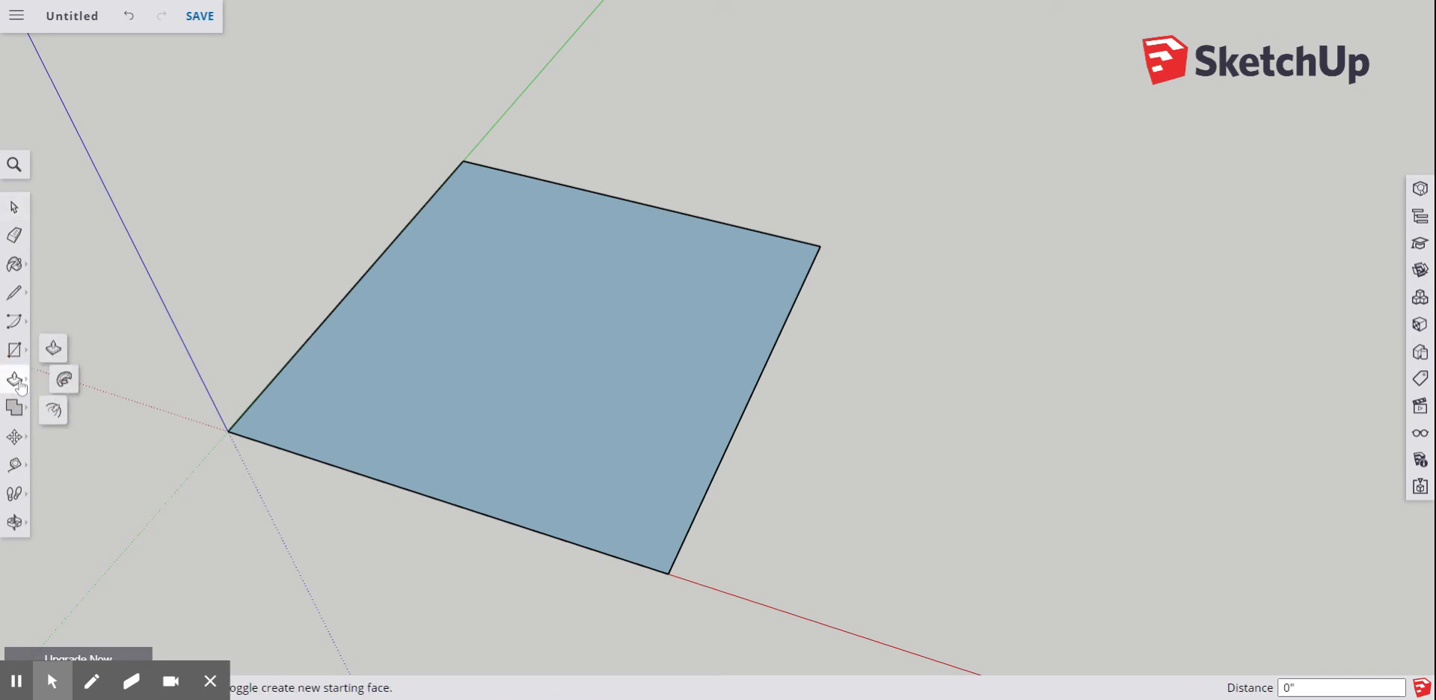
pyautogui.click(56, 414)
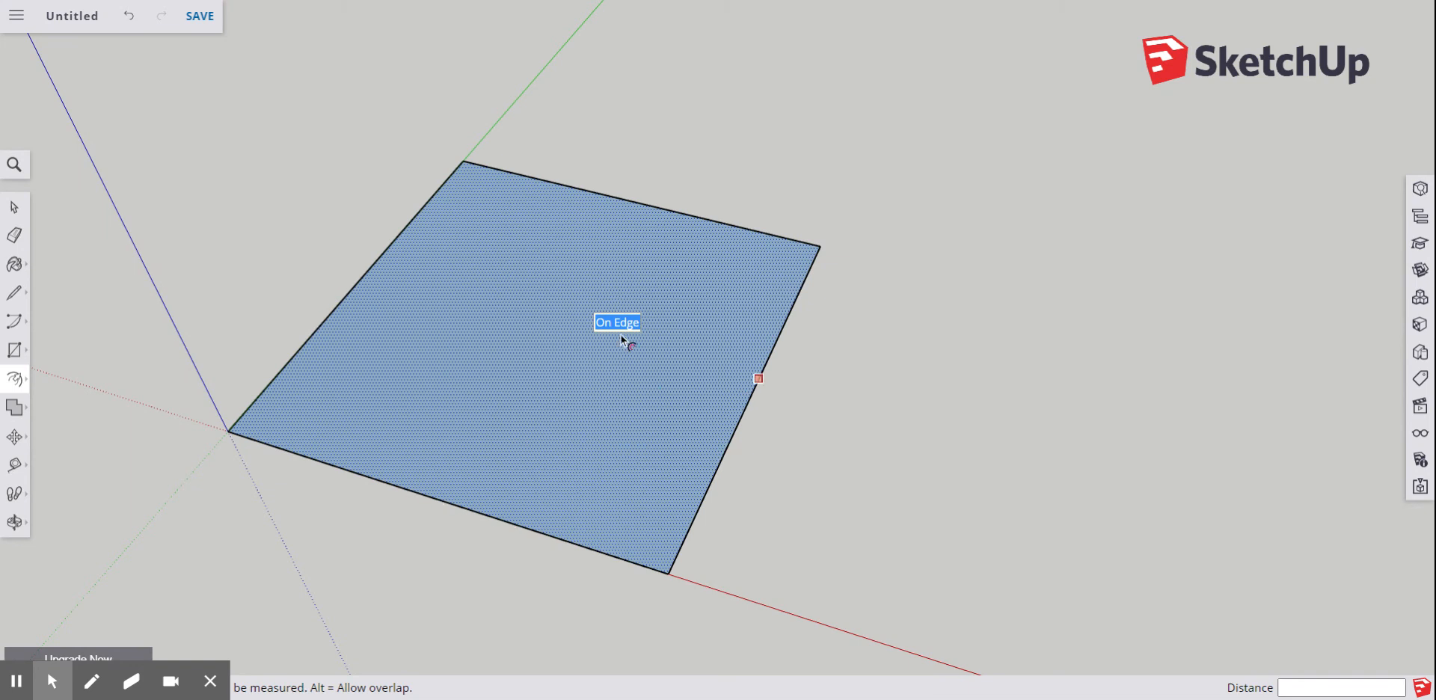
pyautogui.click(515, 296)
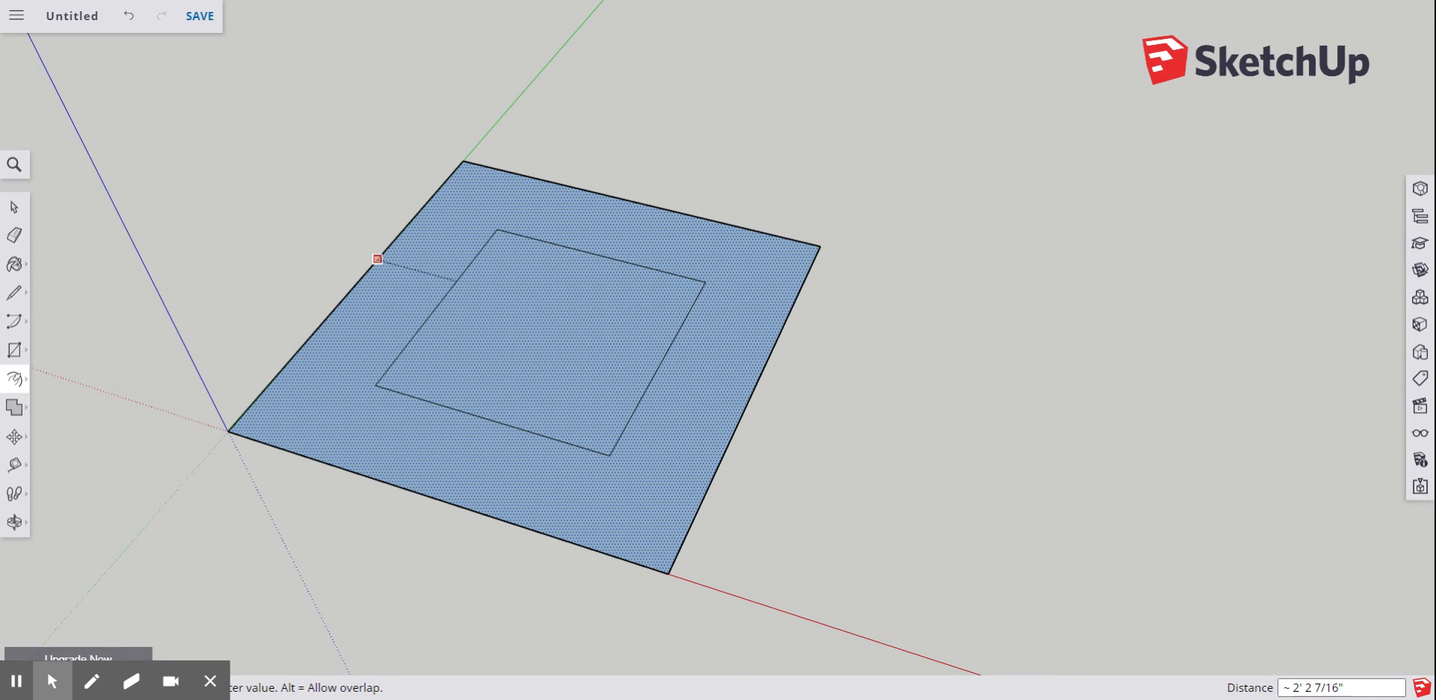
pyautogui.write('4')
pyautogui.press('Return')
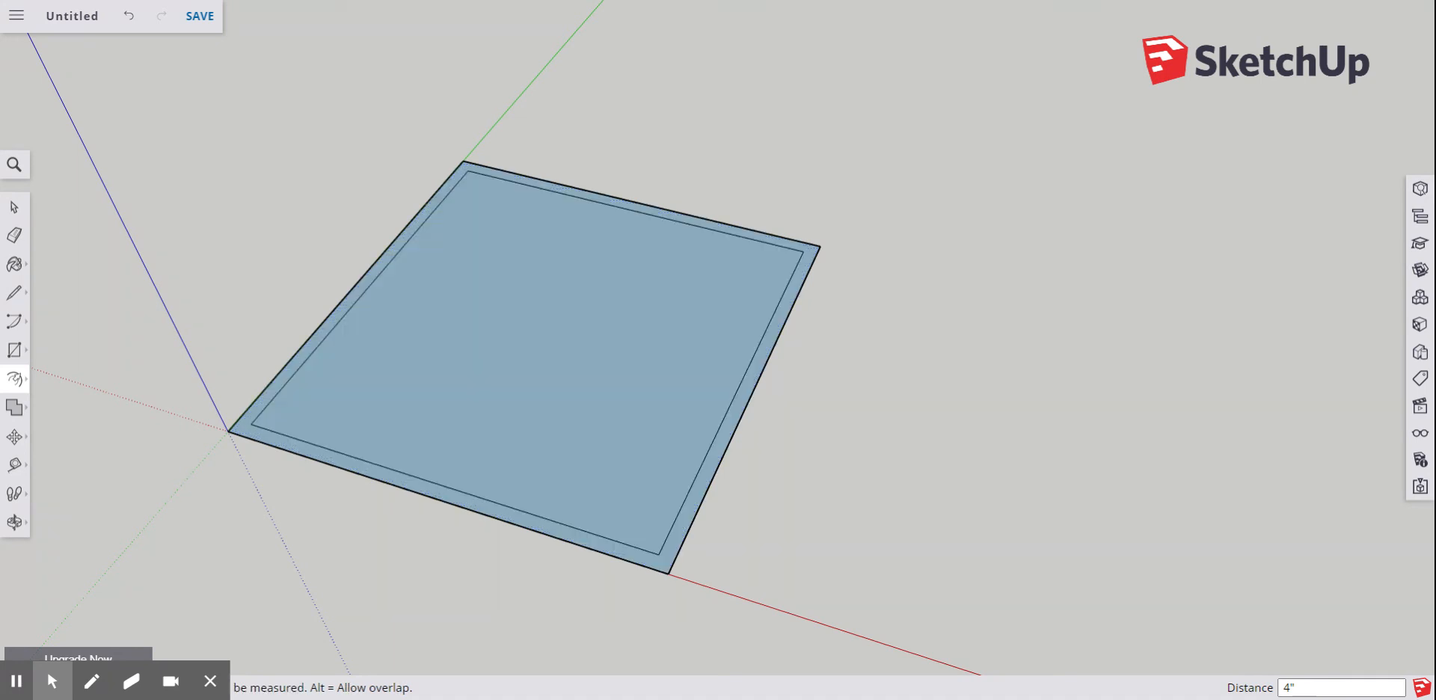
# - Measure the width of the border between the inner and outer squares with the Tape Measure, near the corner on the red axis
pyautogui.scroll(5, 734, 420)
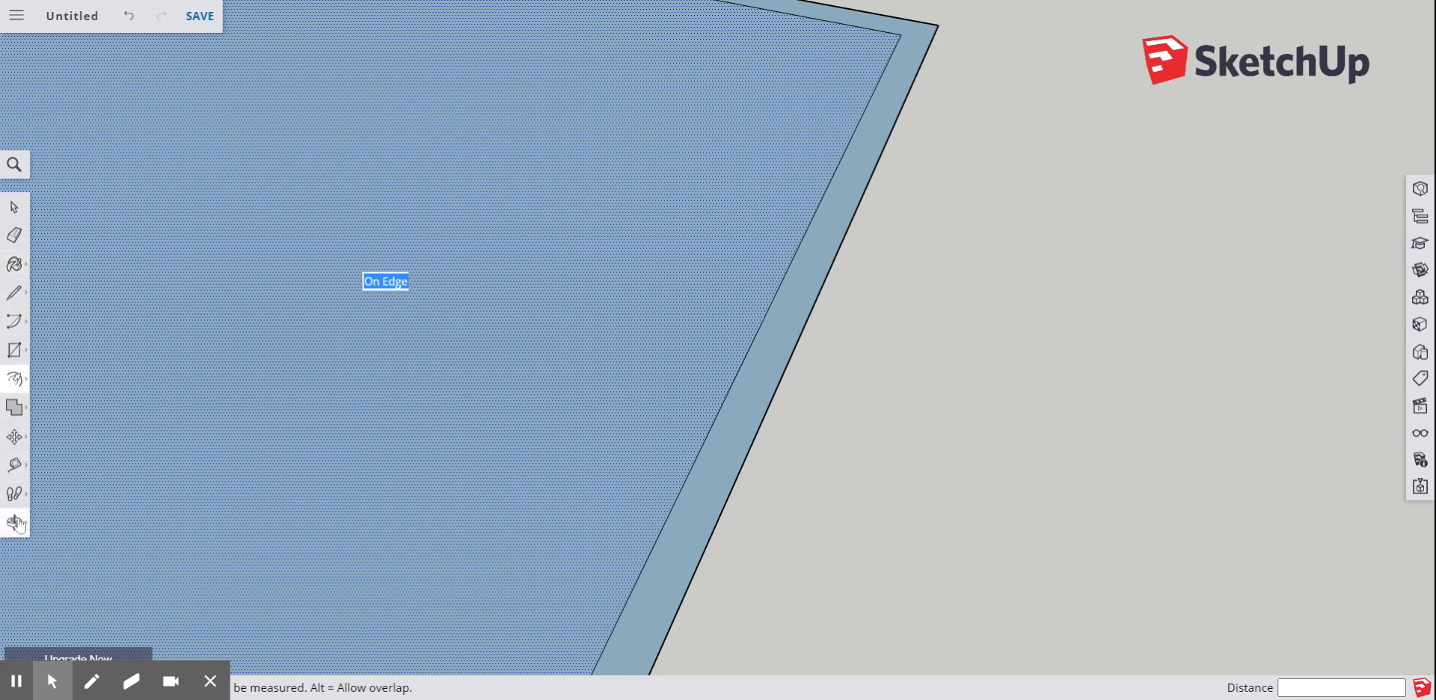
pyautogui.scroll(-6, 759, 262)
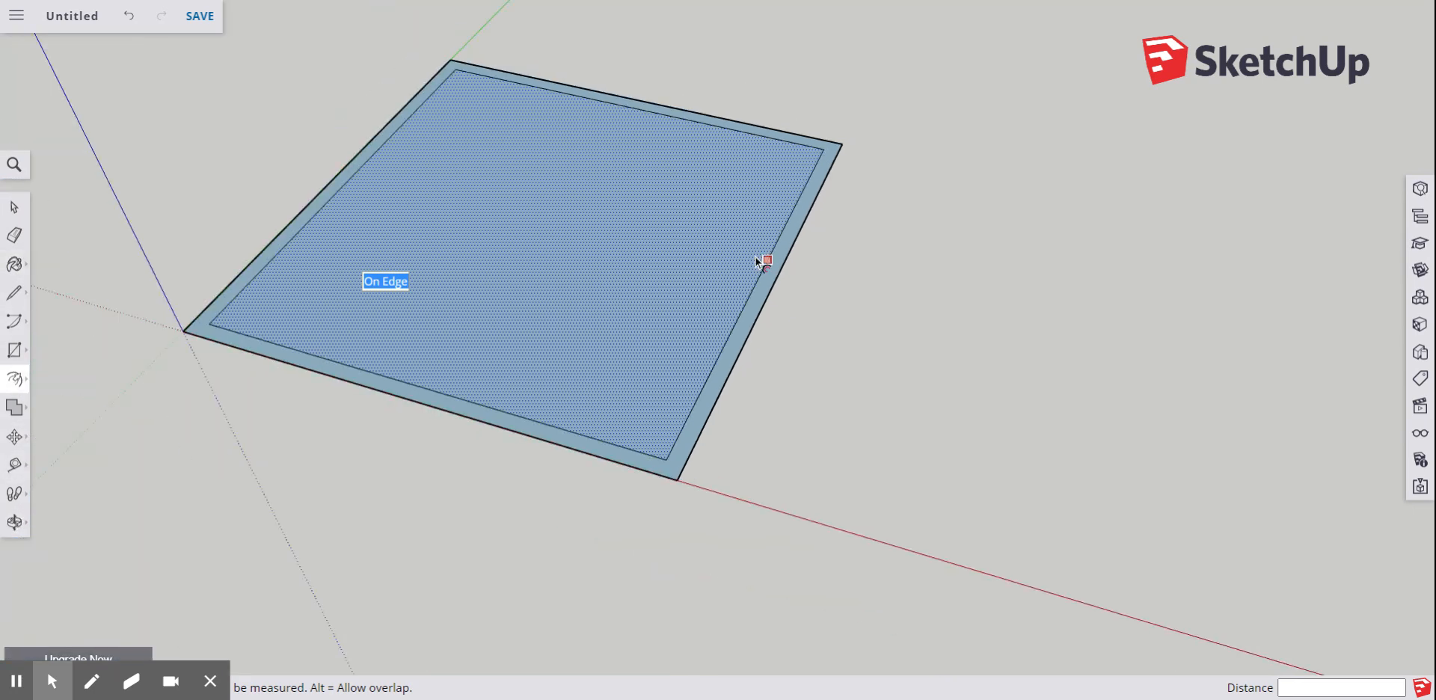
pyautogui.scroll(1, 554, 215)
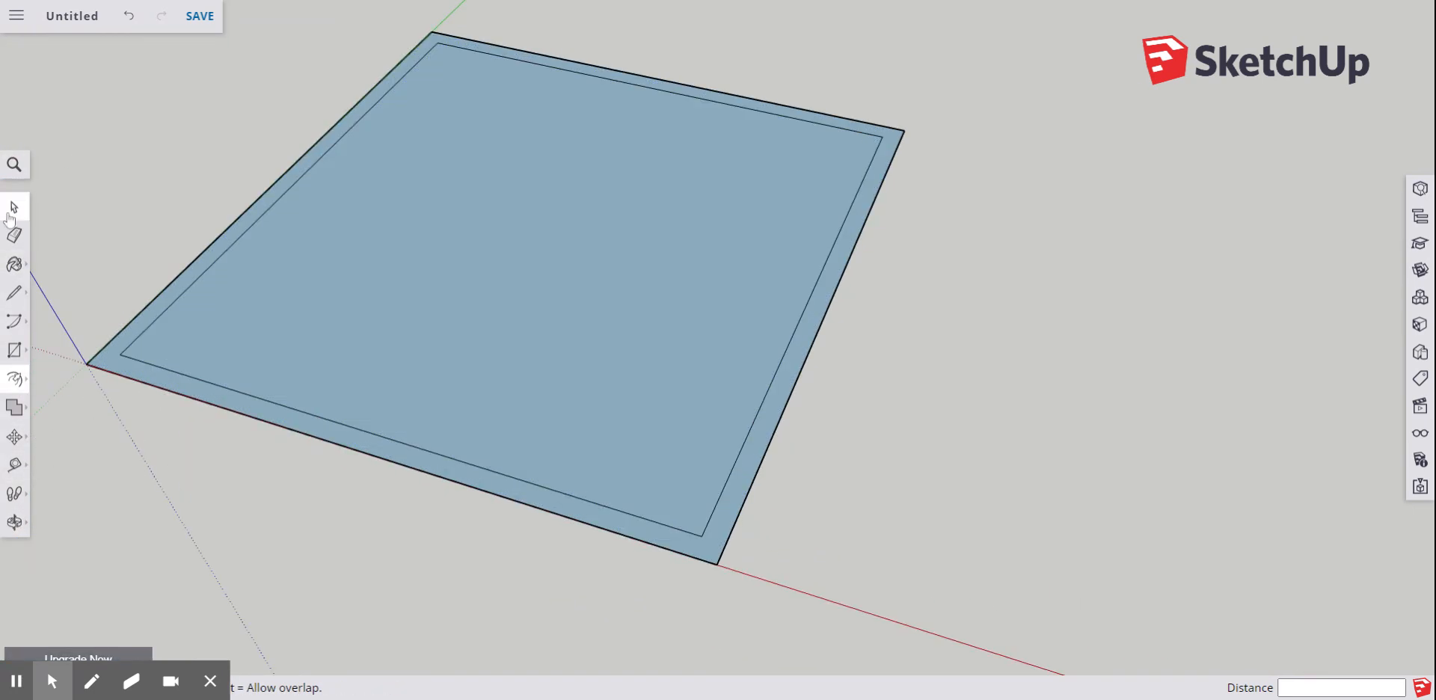
pyautogui.click(12, 523)
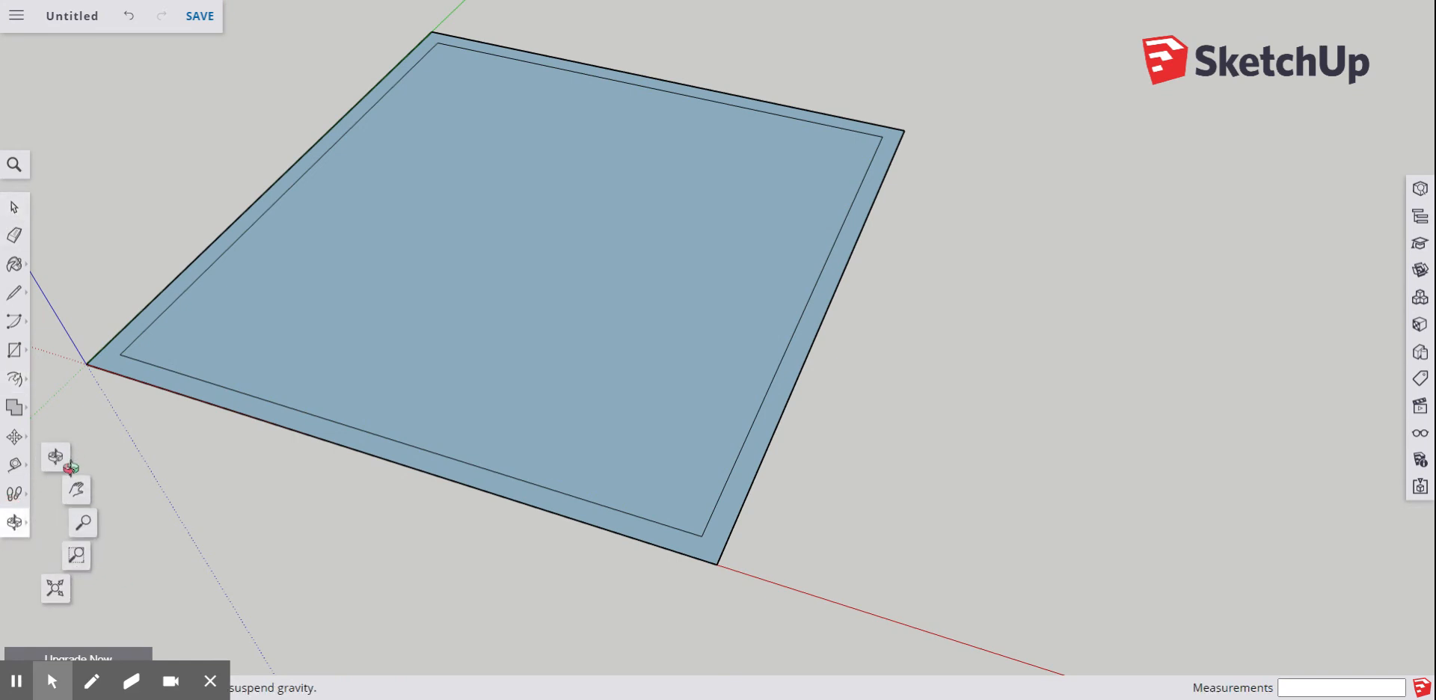
pyautogui.click(13, 467)
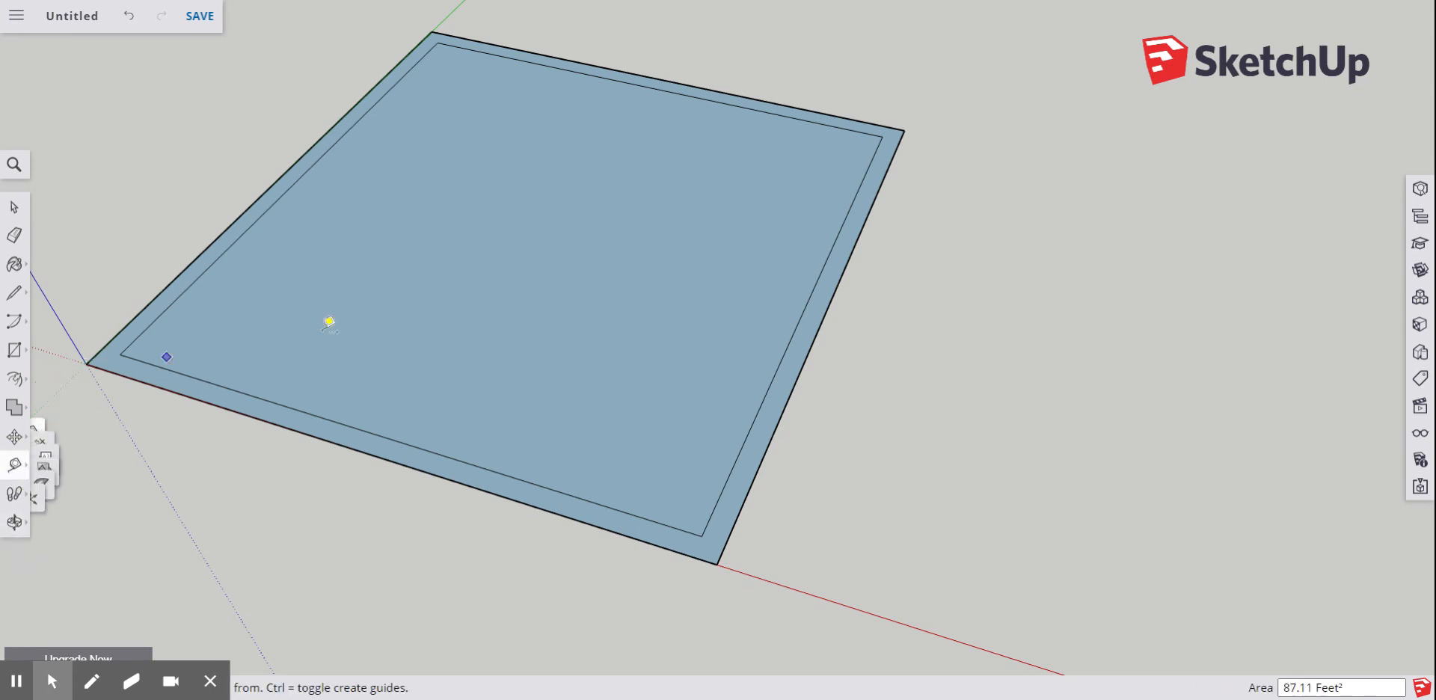
pyautogui.scroll(1, 721, 422)
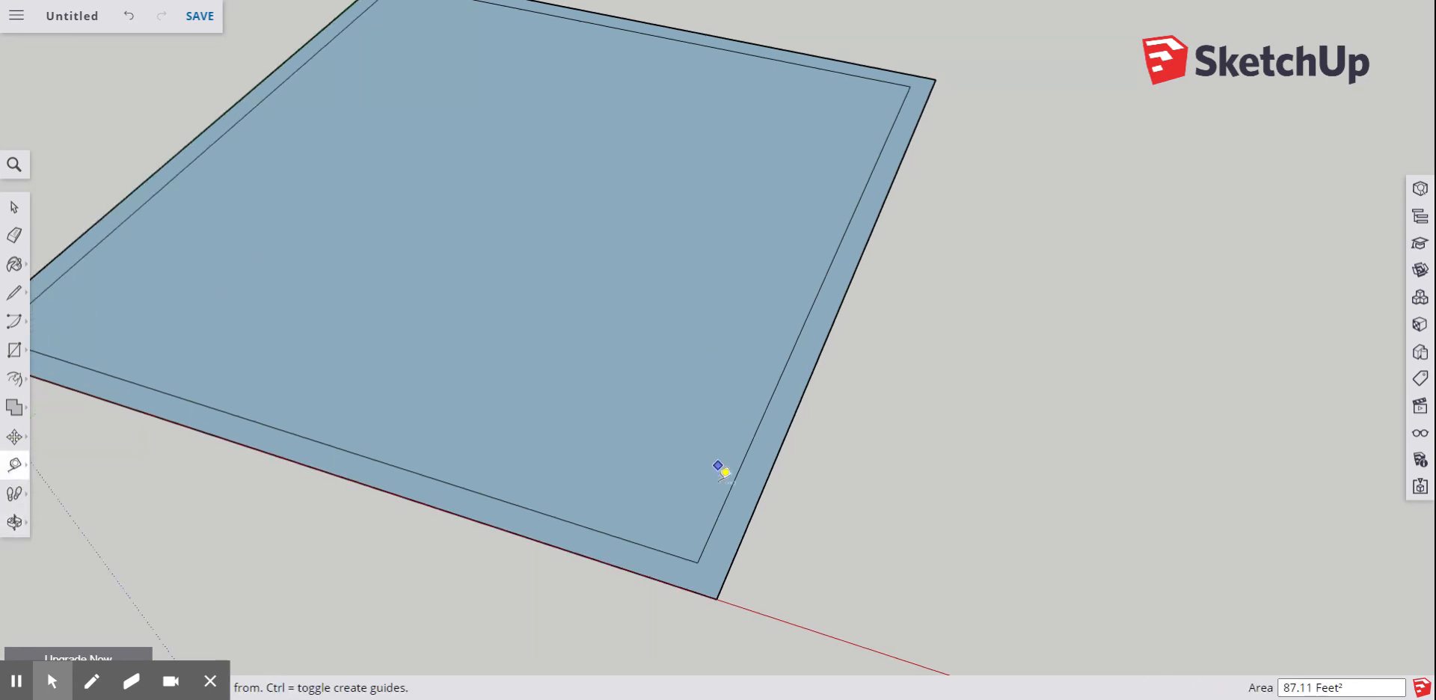
pyautogui.click(698, 561)
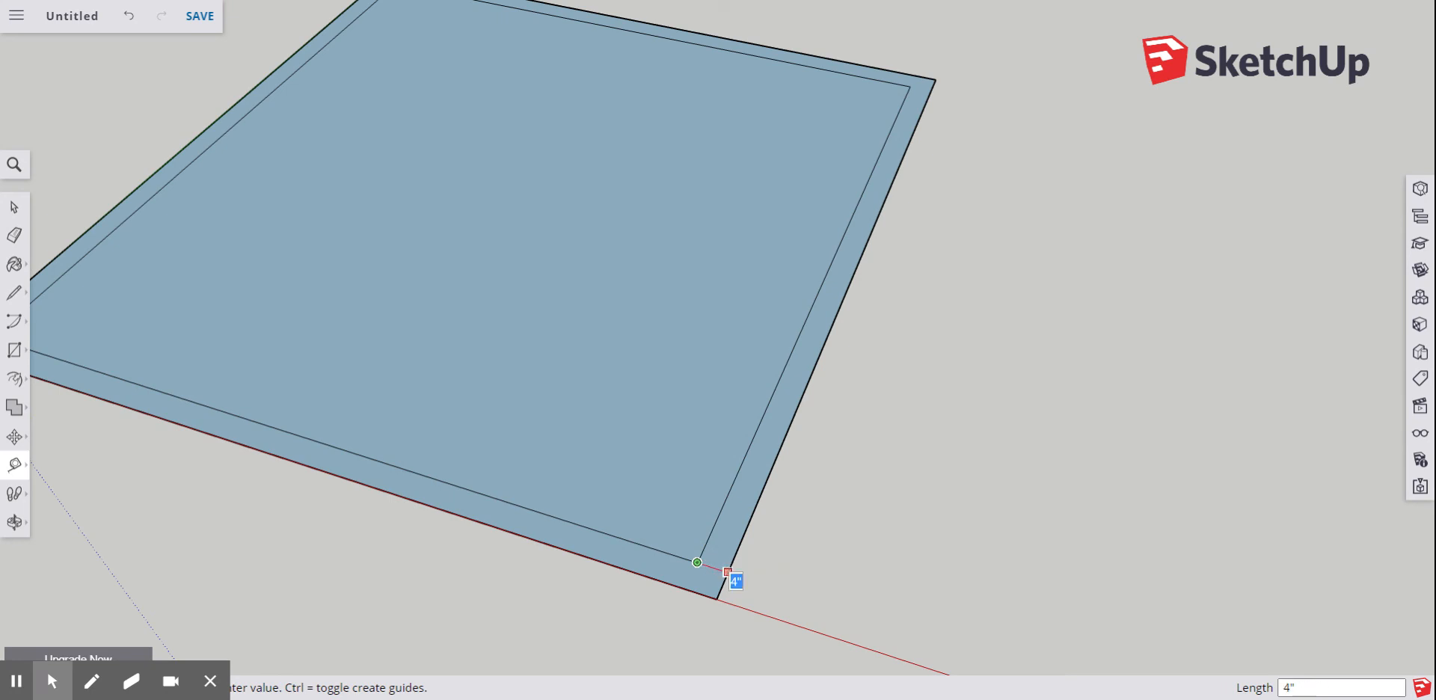
pyautogui.scroll(-3, 728, 573)
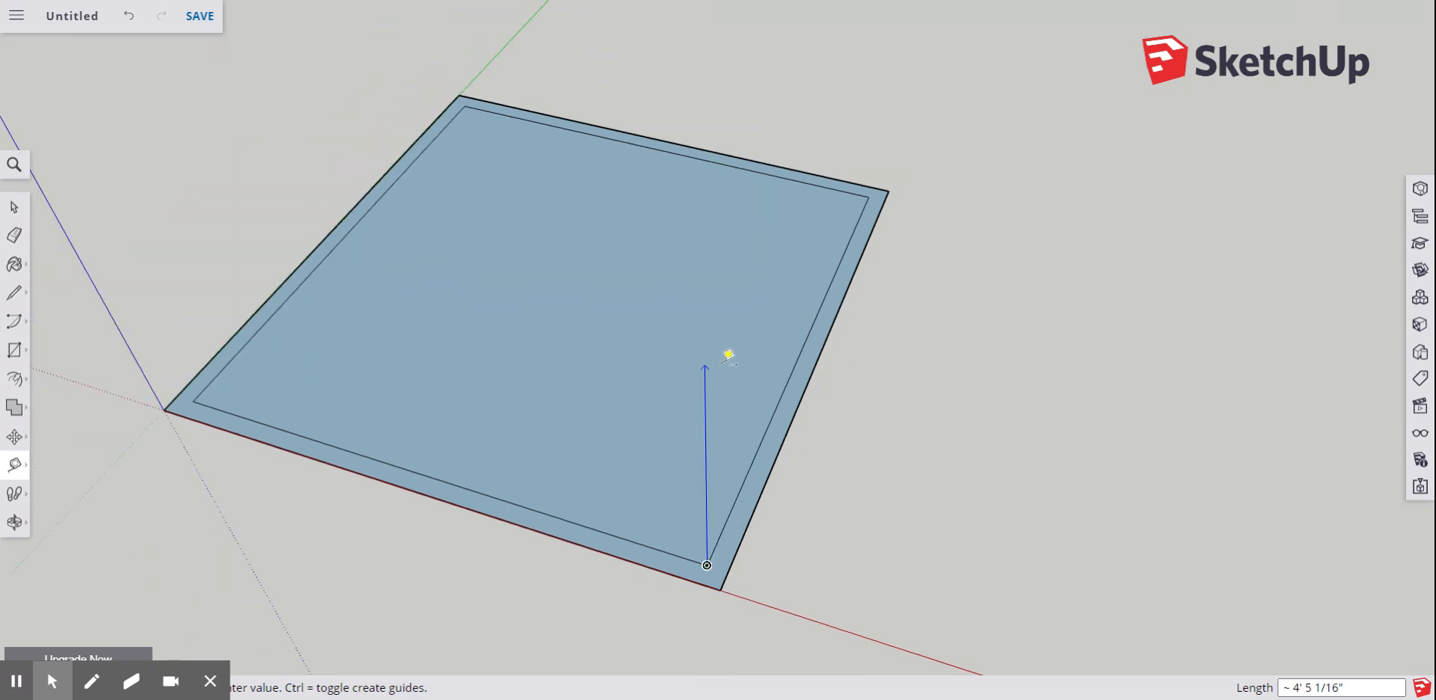
pyautogui.press('Escape')
pyautogui.scroll(-3, 740, 343)
pyautogui.scroll(5, 705, 446)
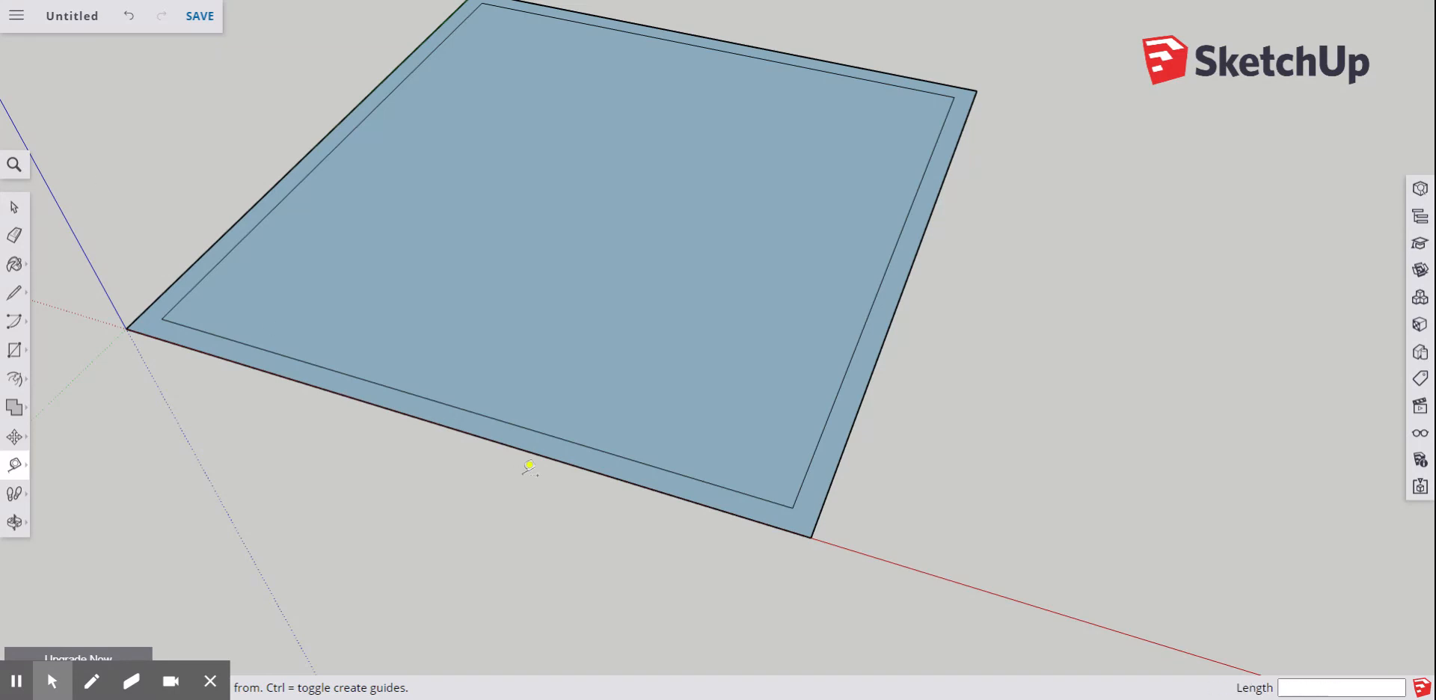
pyautogui.scroll(-3, 521, 473)
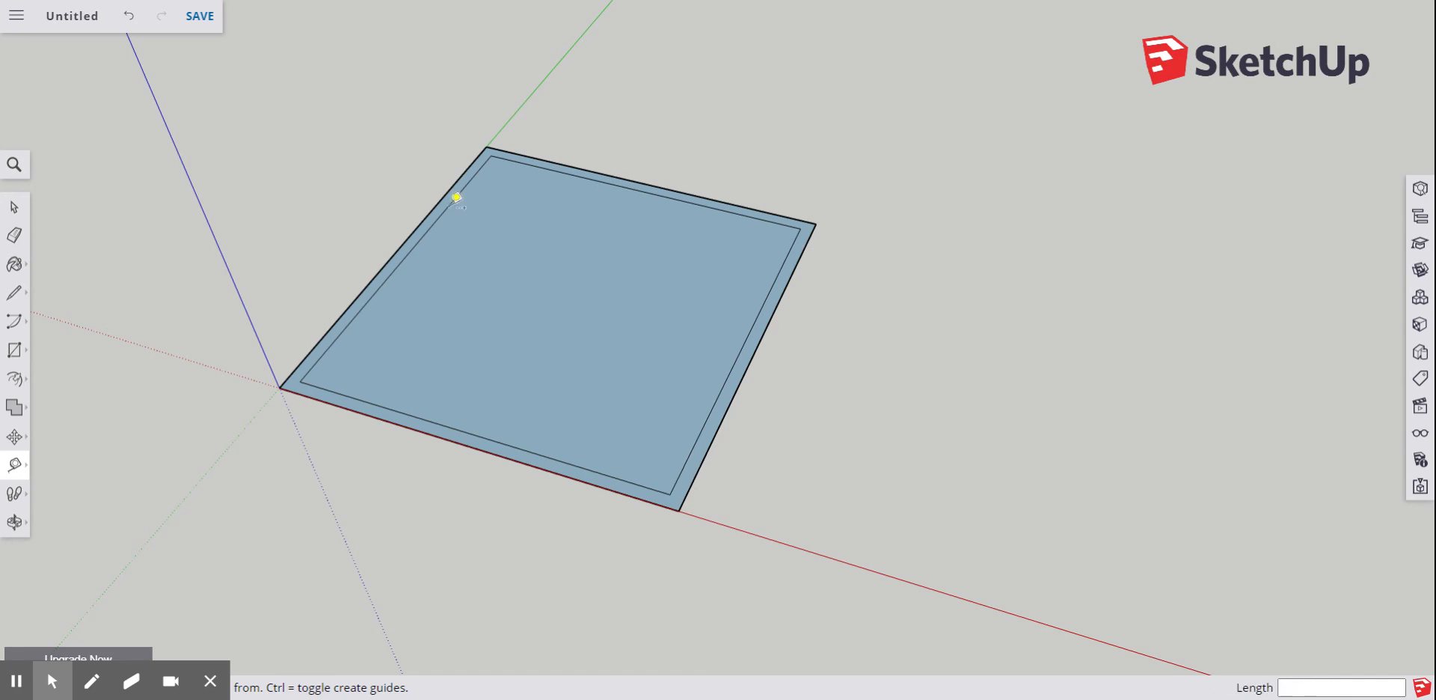
pyautogui.scroll(2, 262, 352)
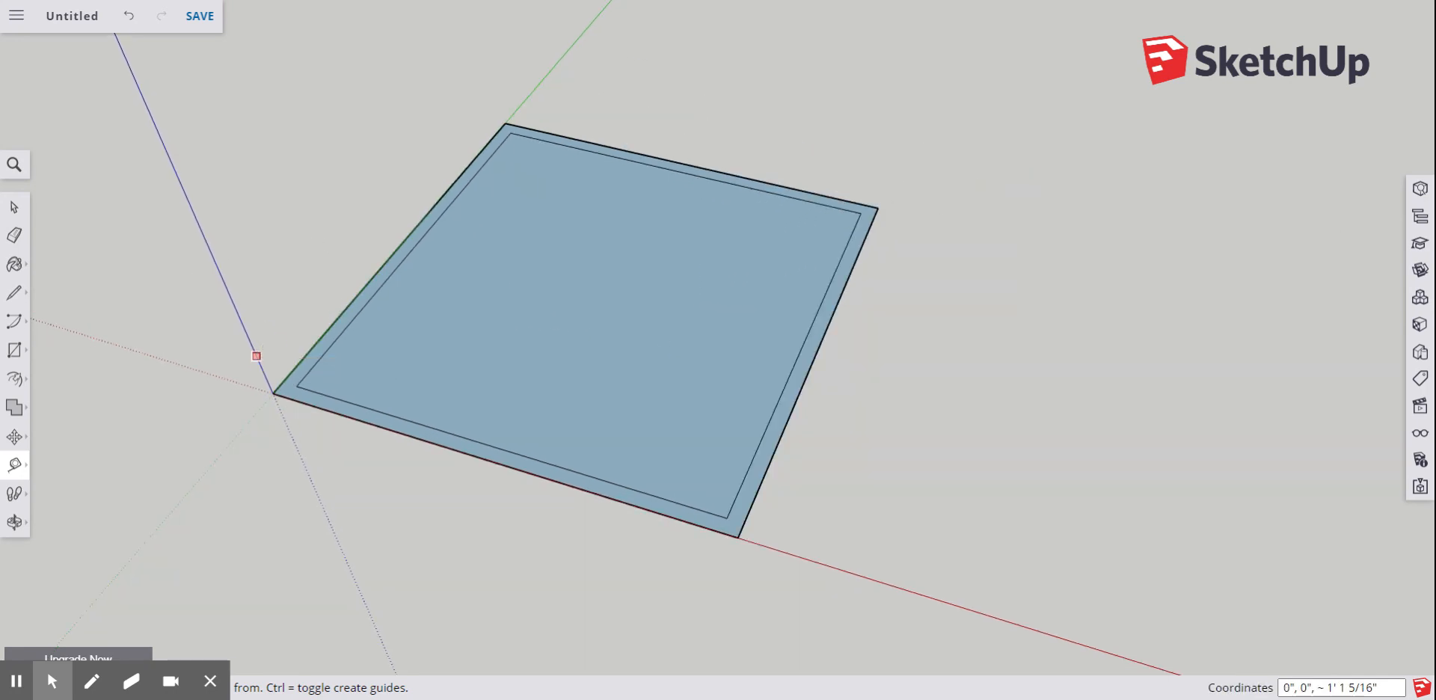
# - Extrude the border between the inner and outer squares upward by 8 feet with Push/Pull to form the walls
pyautogui.click(15, 379)
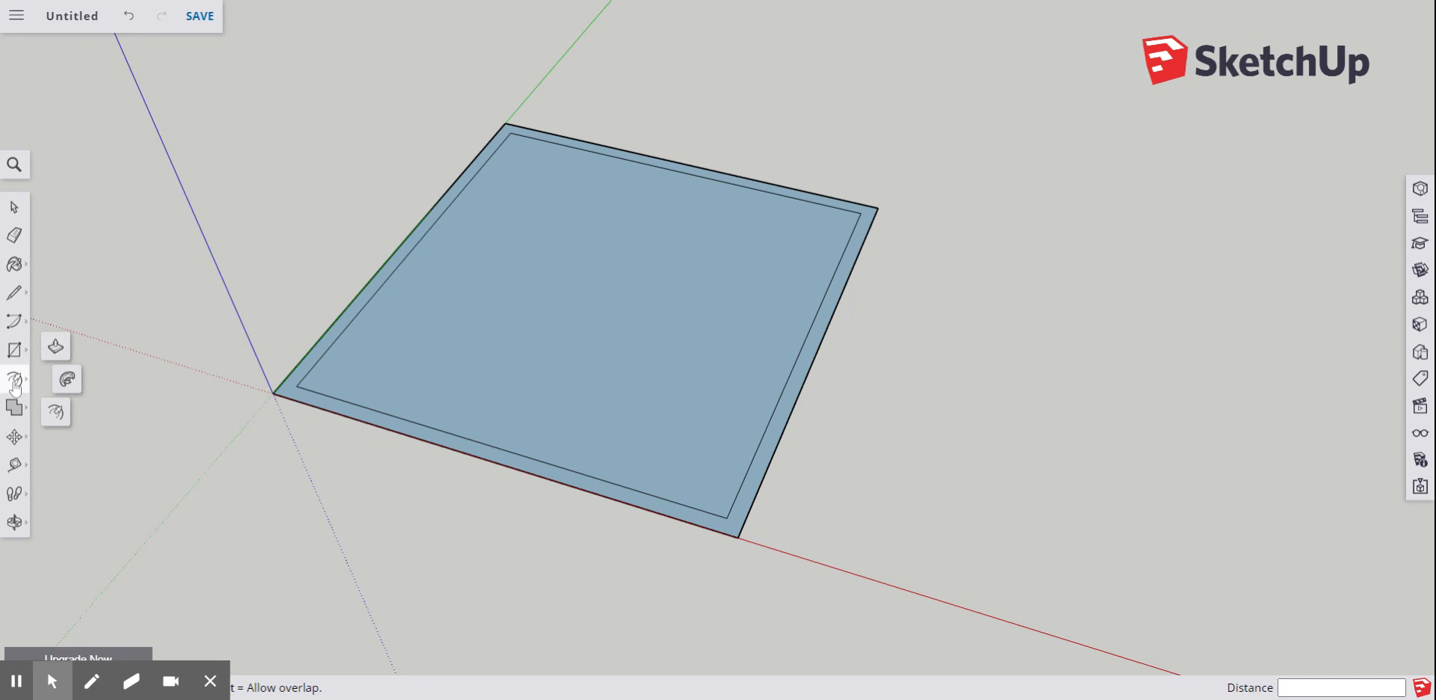
pyautogui.click(56, 346)
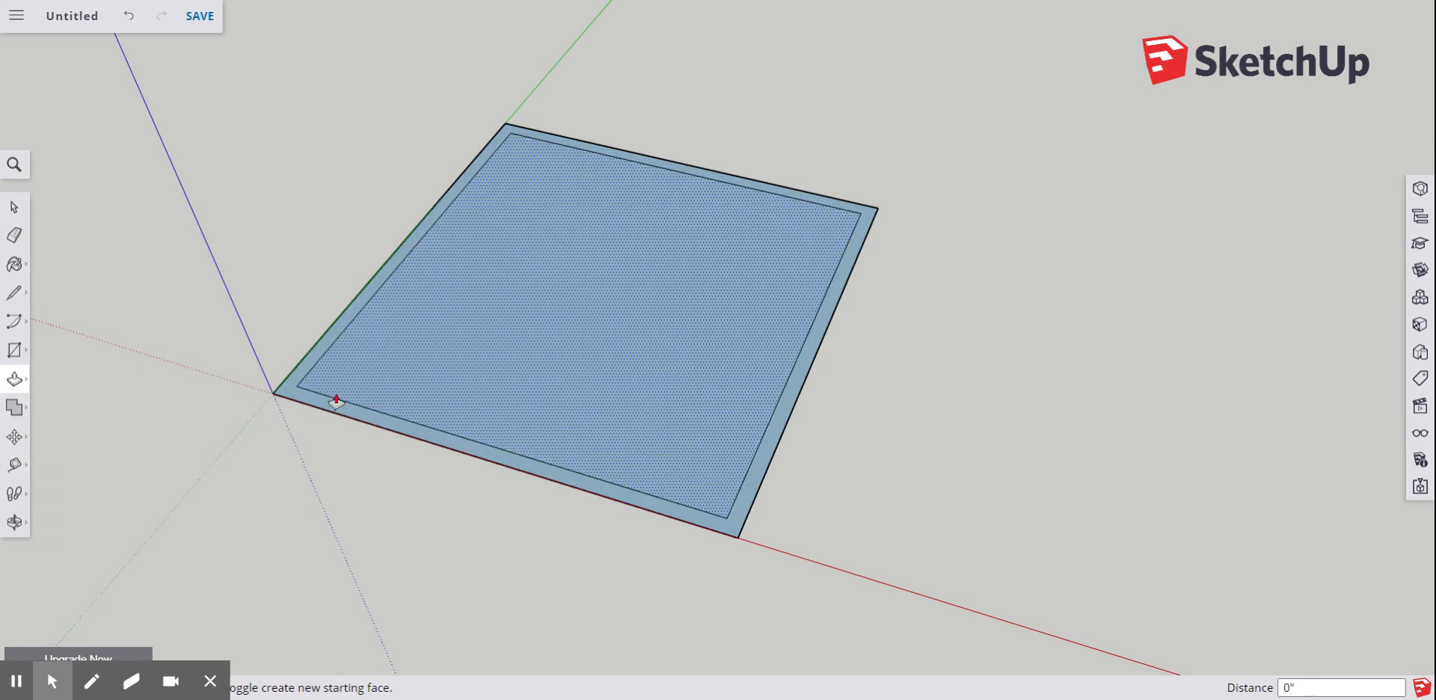
pyautogui.scroll(5, 326, 404)
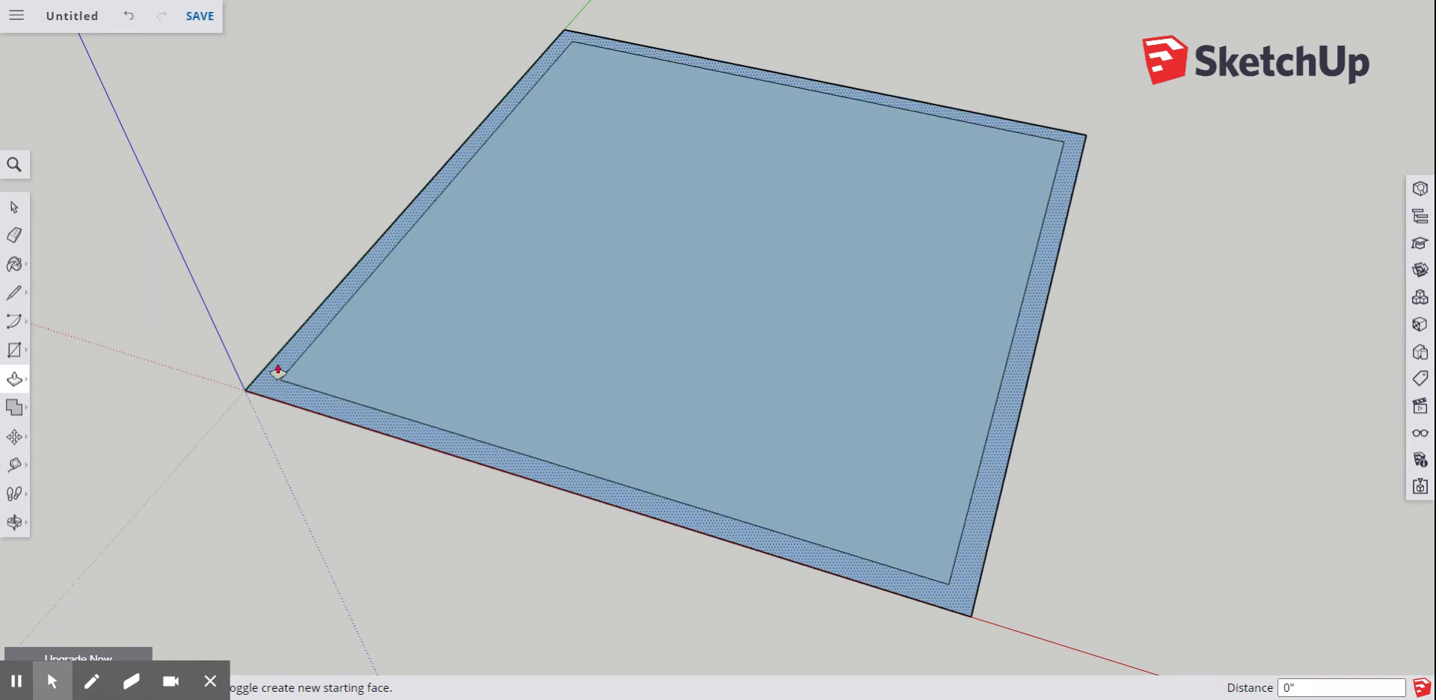
pyautogui.scroll(-3, 278, 369)
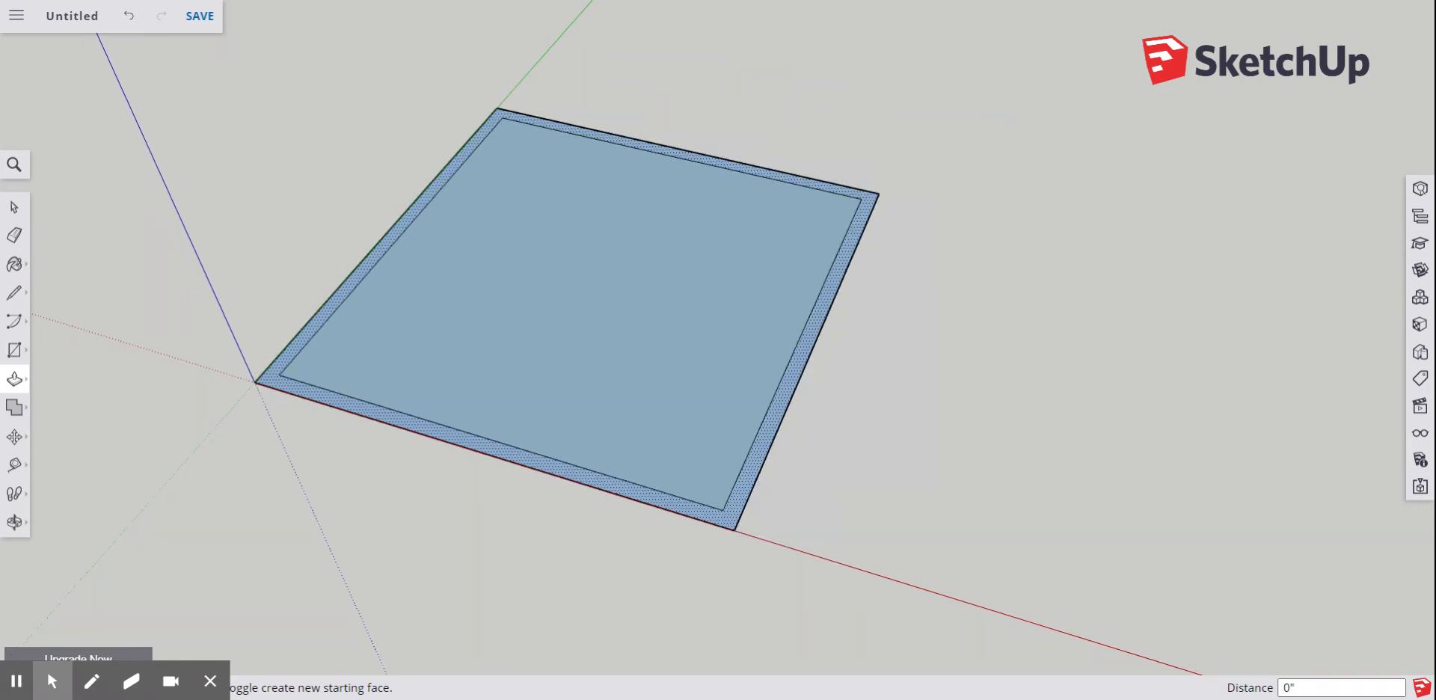
pyautogui.click(271, 380)
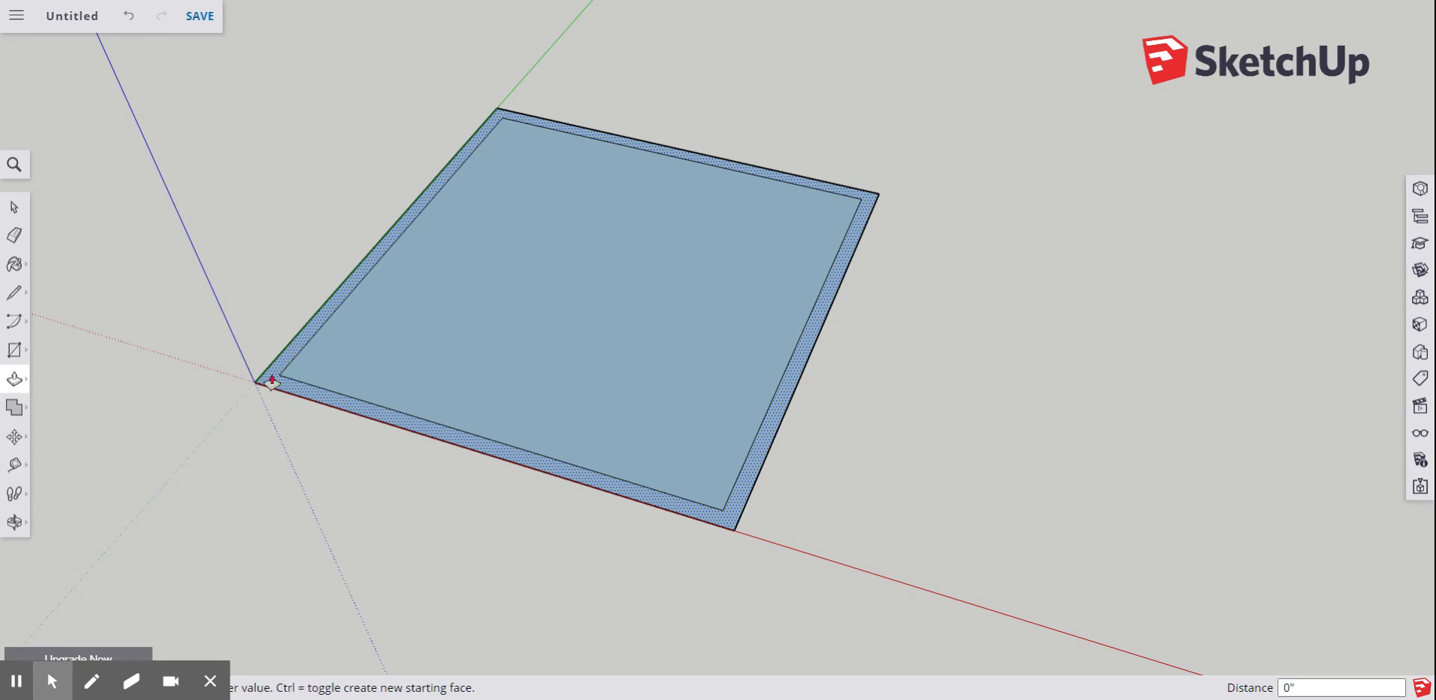
pyautogui.scroll(-2, 267, 301)
pyautogui.scroll(2, 274, 329)
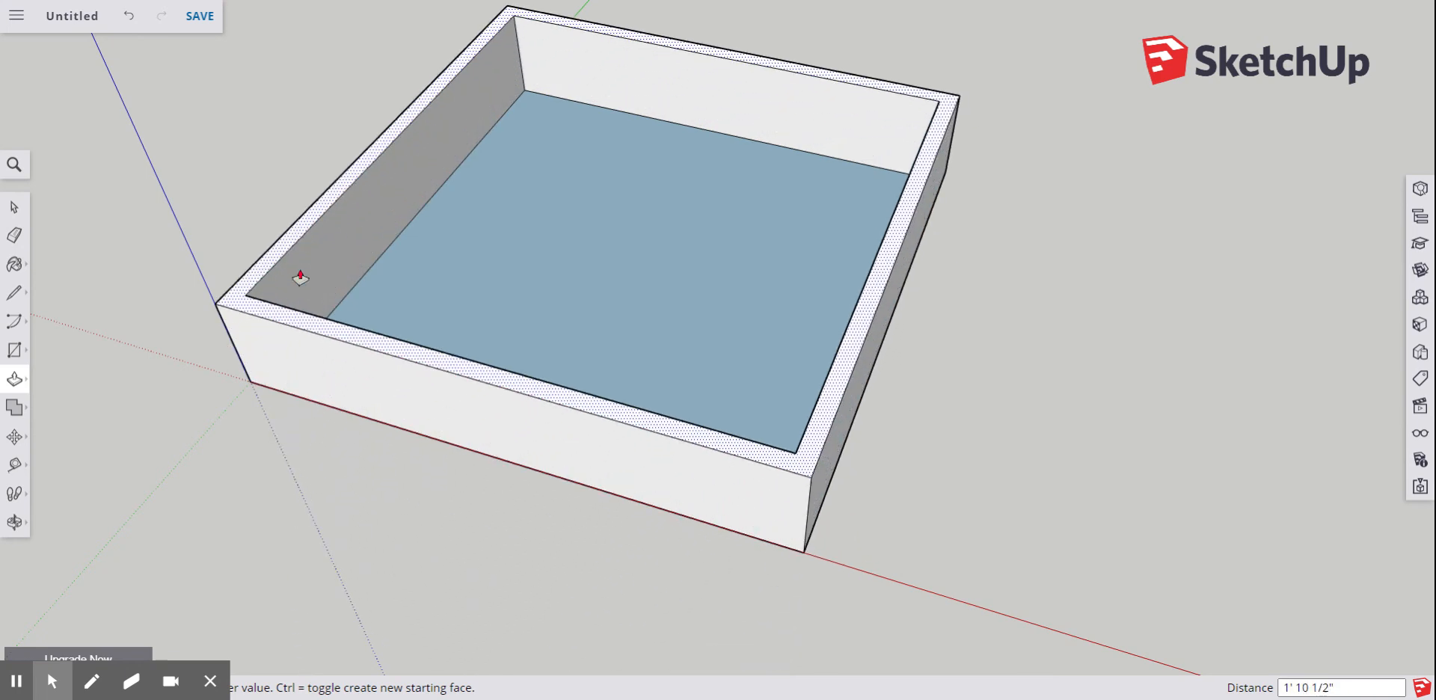
pyautogui.scroll(-3, 303, 191)
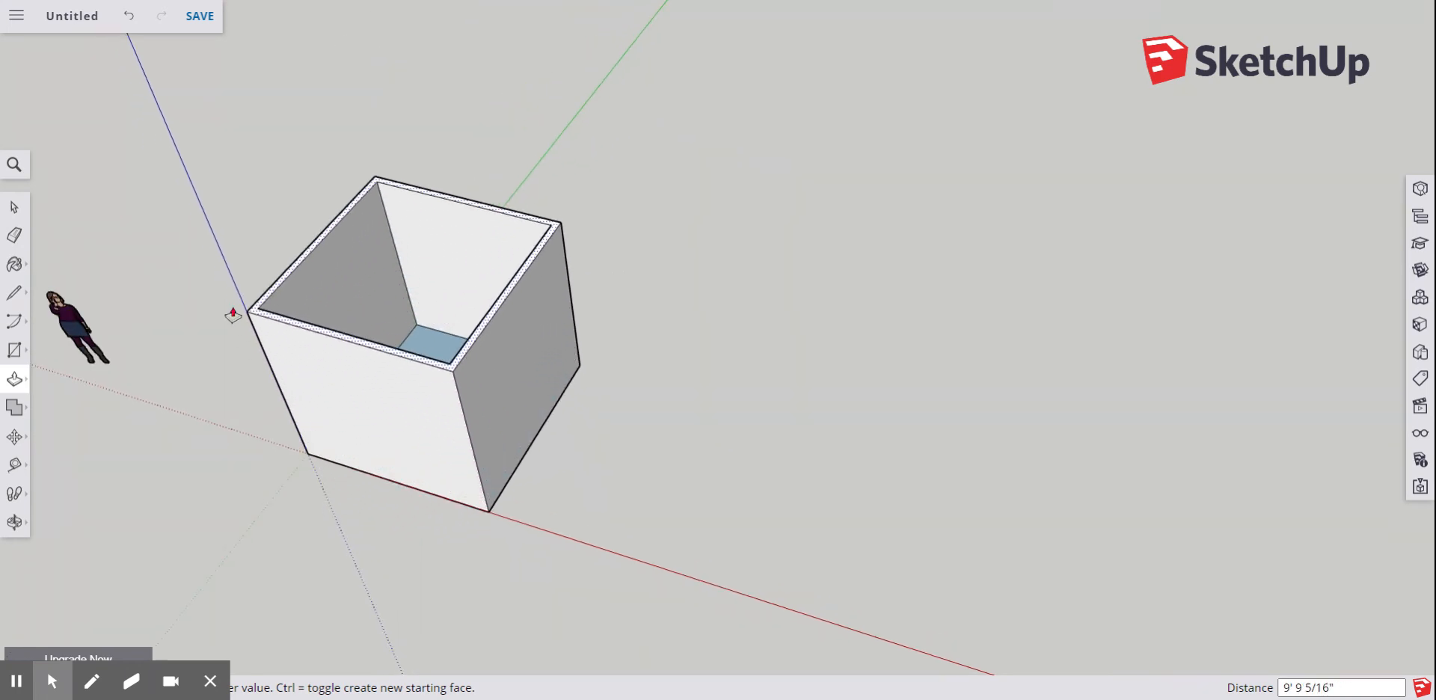
pyautogui.scroll(3, 238, 320)
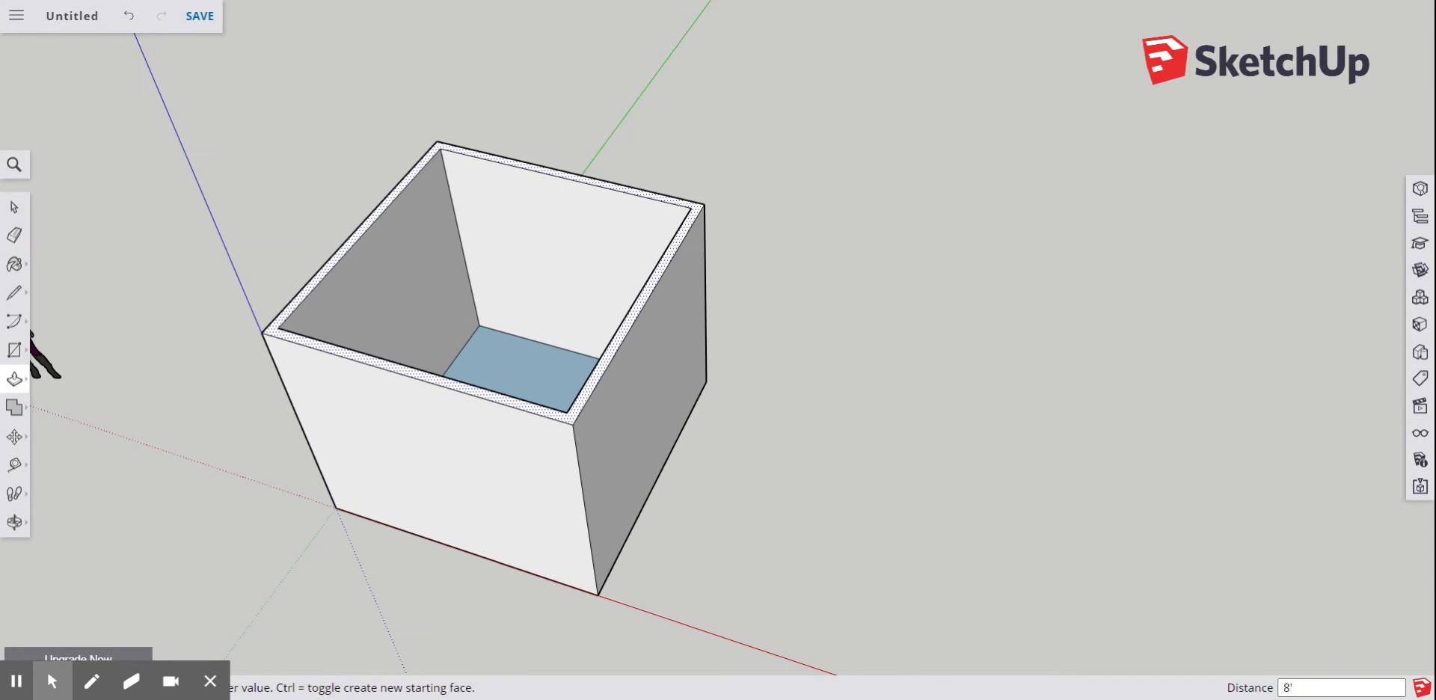
pyautogui.press('Return')
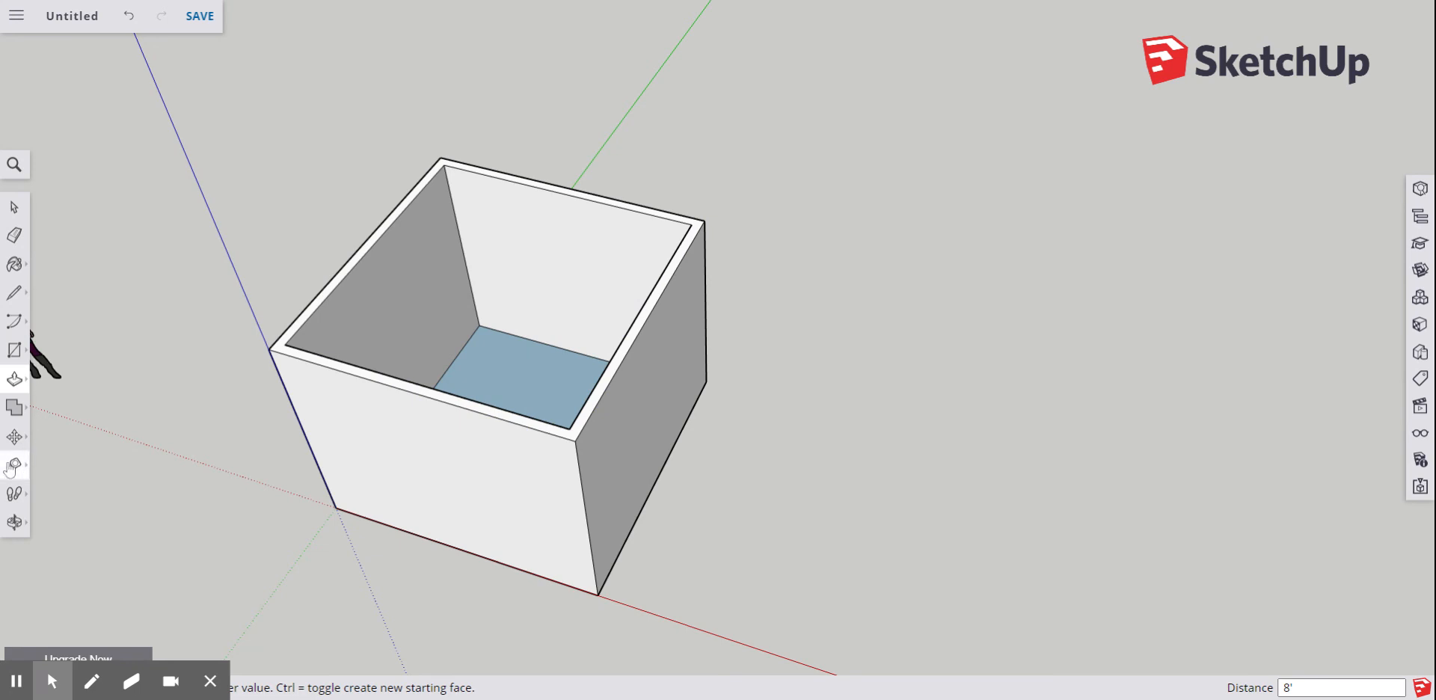
# - Measure the height of the wall along the red axis with the Tape Measure, from its top edge to its base
pyautogui.click(13, 467)
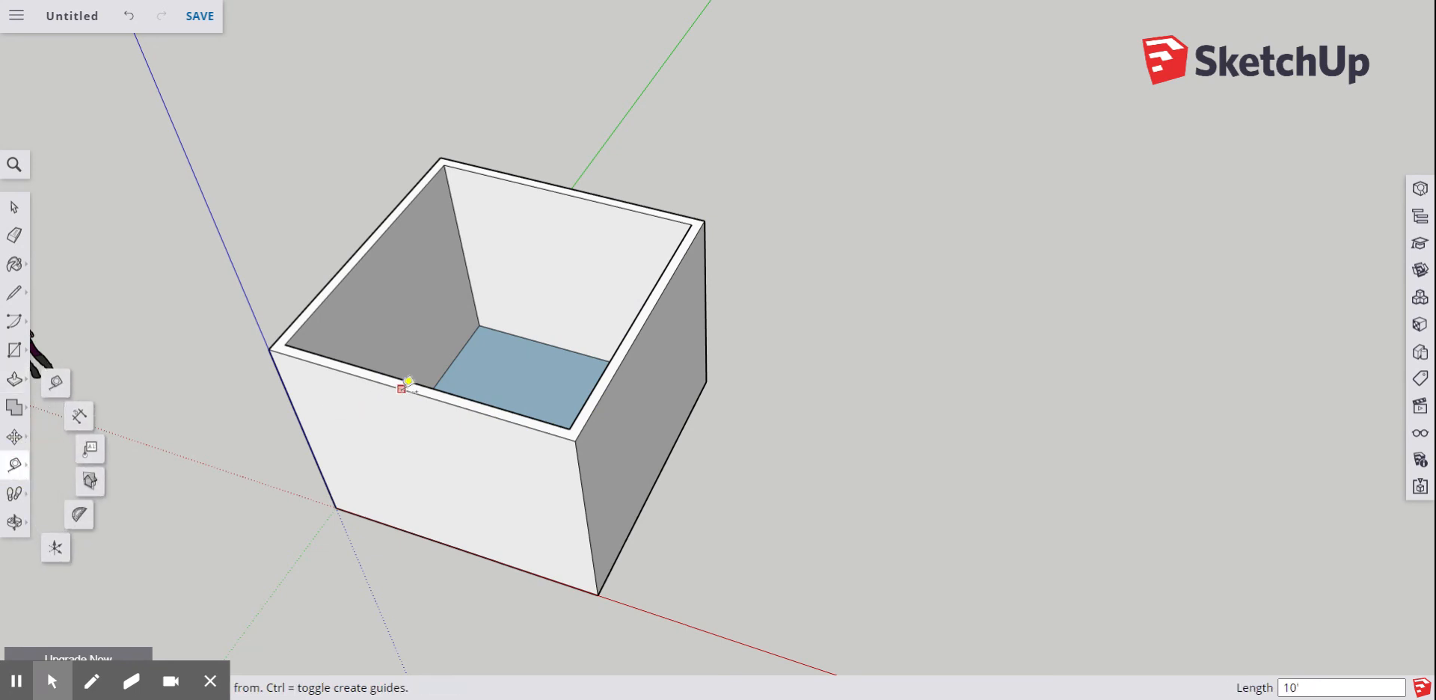
pyautogui.click(402, 389)
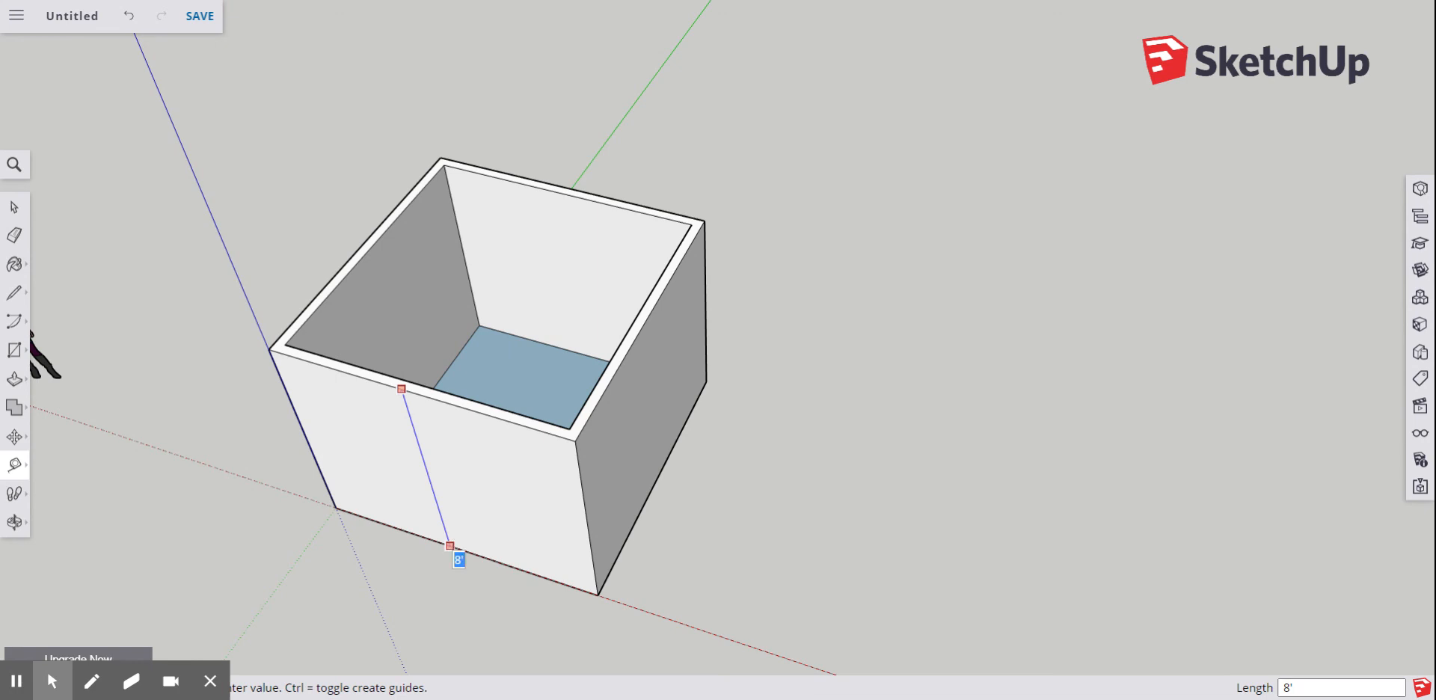
pyautogui.press('Escape')
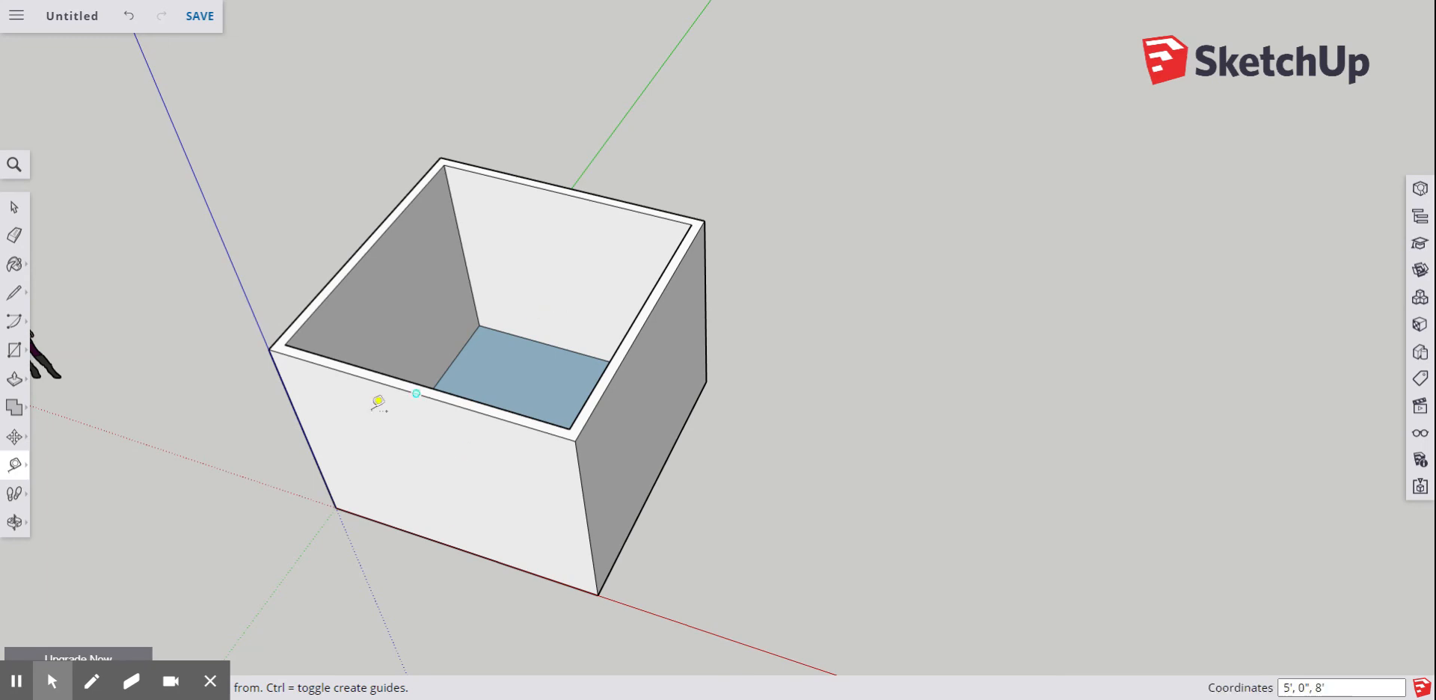
# - Orbit around the walled box to view it from another side
pyautogui.scroll(4, 374, 401)
pyautogui.click(14, 522)
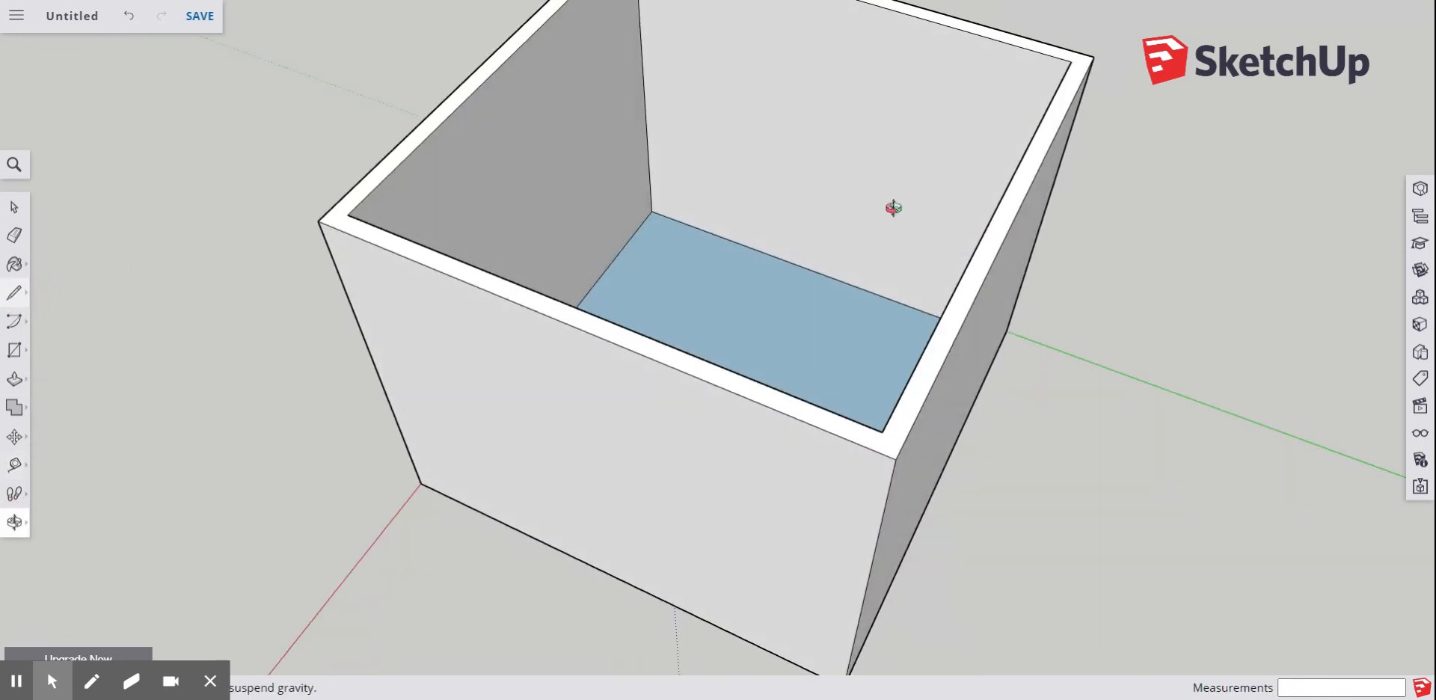